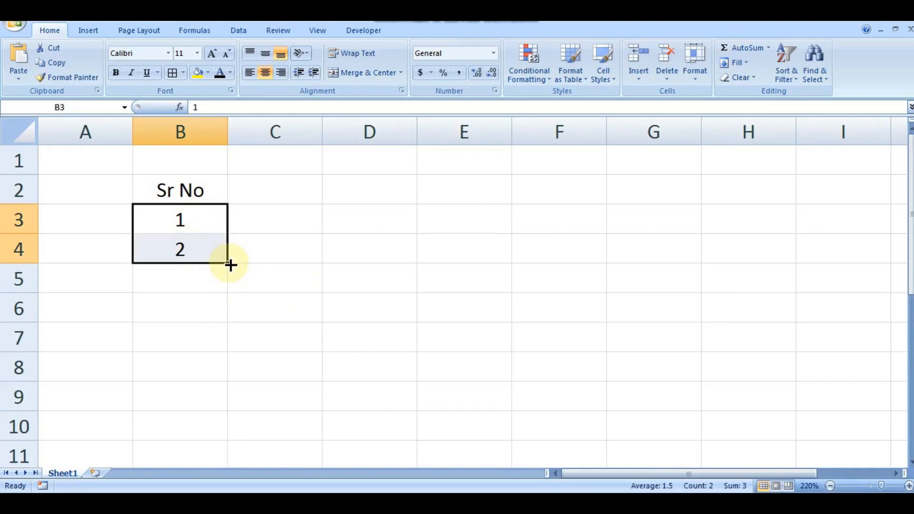
Extend the Sr No series from B3:B4 down to B10 so it numbers 1 to 8.
{"action": "left_click_drag", "start_coordinate": [230, 265], "coordinate": [229, 435]}
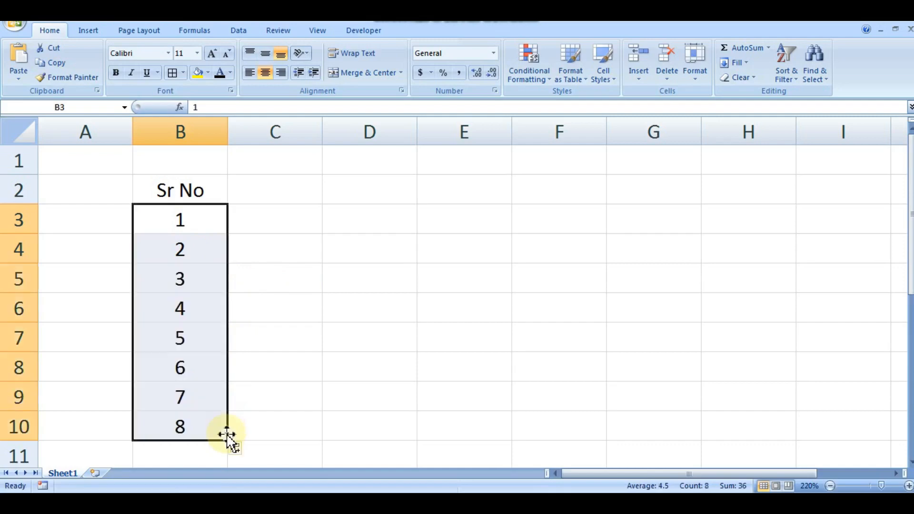
{"action": "left_click", "coordinate": [316, 372]}
{"action": "left_click_drag", "start_coordinate": [213, 218], "coordinate": [222, 429]}
{"action": "left_click", "coordinate": [356, 261]}
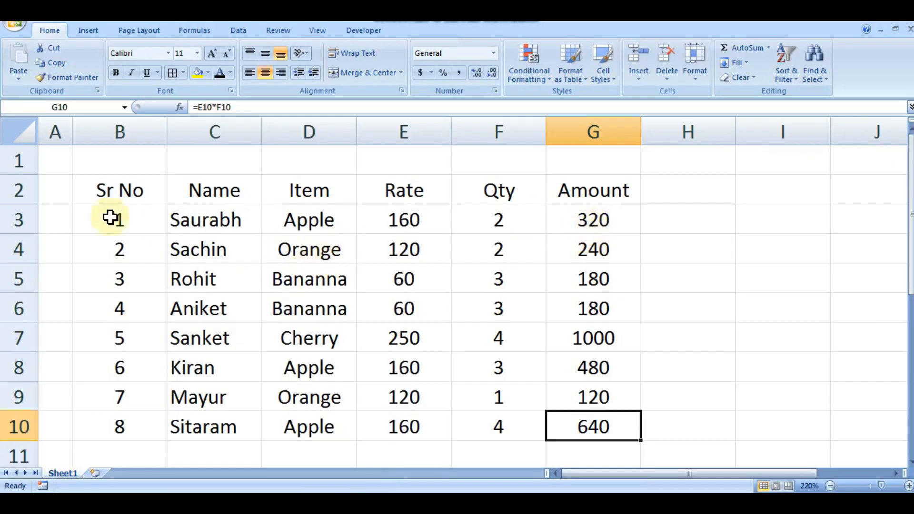
Convert the data range B2:G10 into a table with headers.
{"action": "left_click_drag", "start_coordinate": [107, 187], "coordinate": [607, 419]}
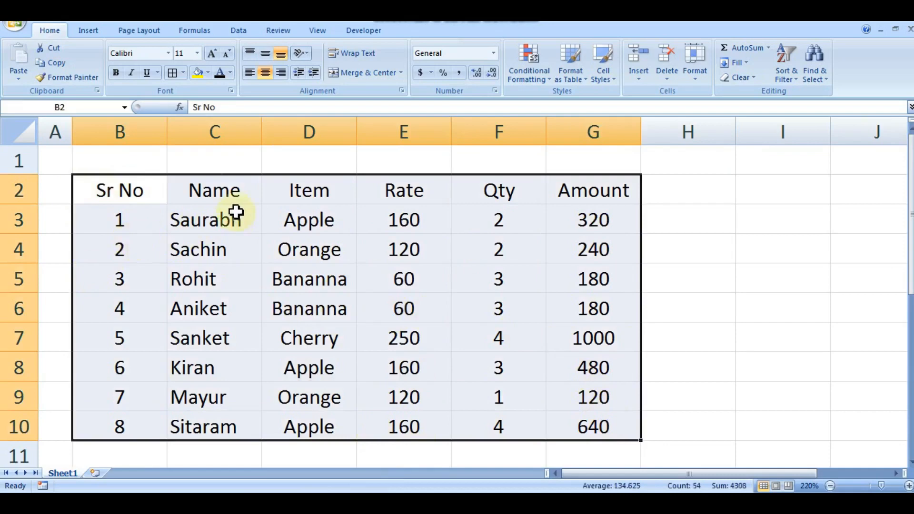
{"action": "left_click", "coordinate": [83, 32]}
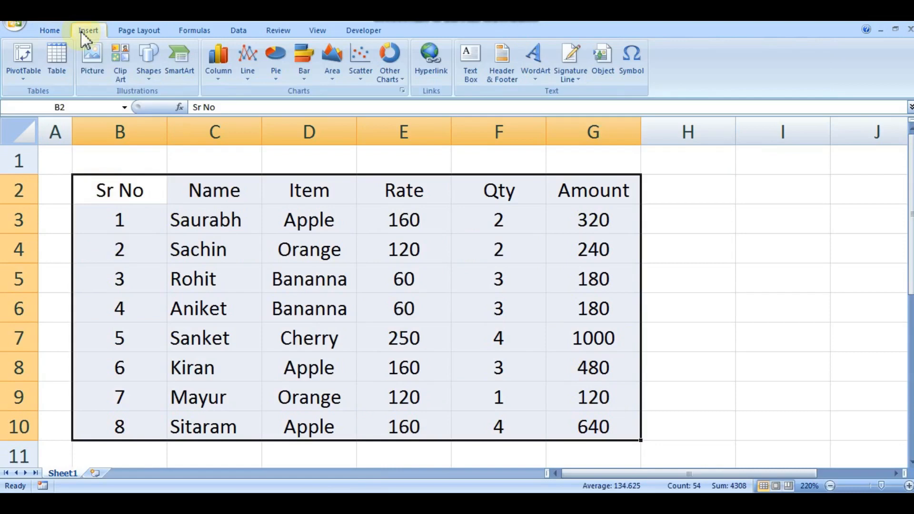
{"action": "left_click", "coordinate": [60, 74]}
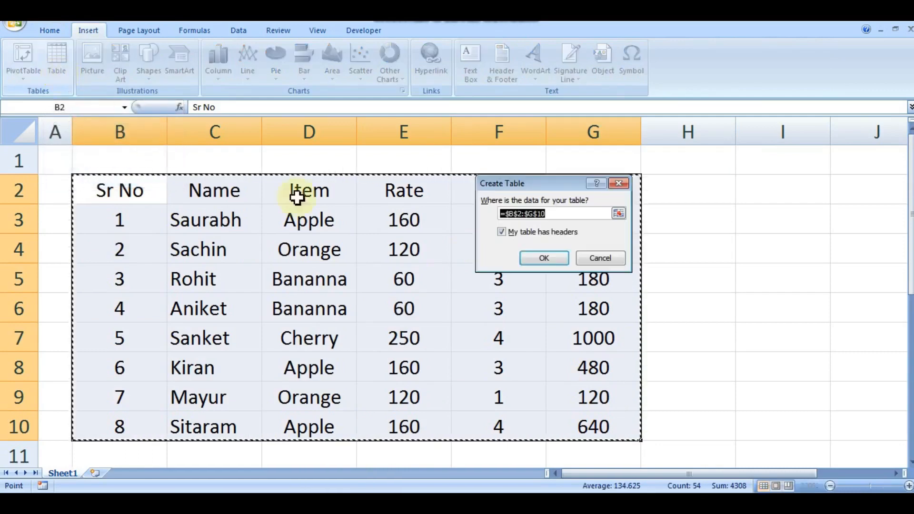
{"action": "left_click", "coordinate": [553, 257]}
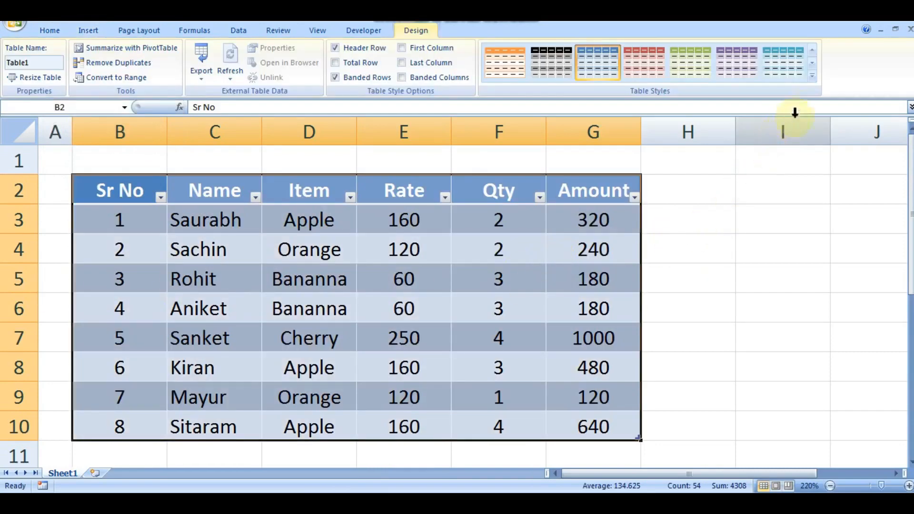
Apply the light table style with a solid black header row and plain row lines to the table.
{"action": "left_click", "coordinate": [813, 75]}
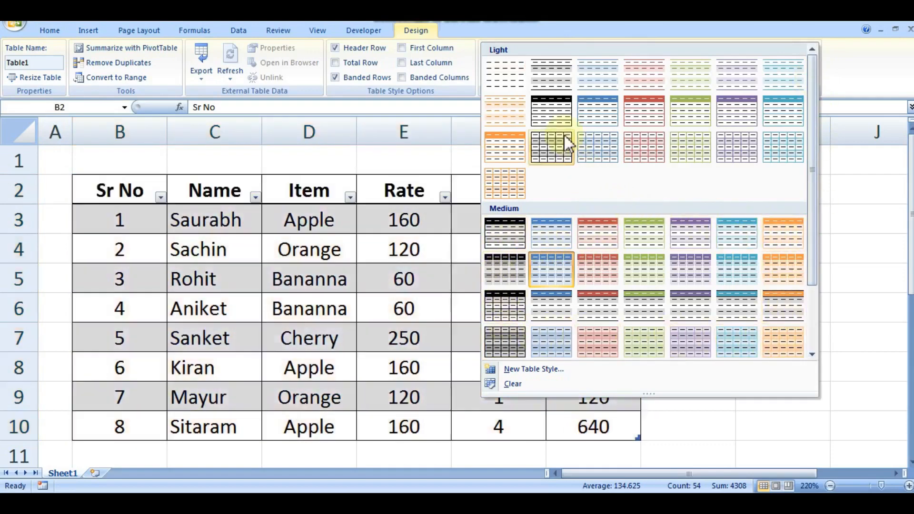
{"action": "left_click", "coordinate": [555, 116]}
{"action": "left_click", "coordinate": [684, 250]}
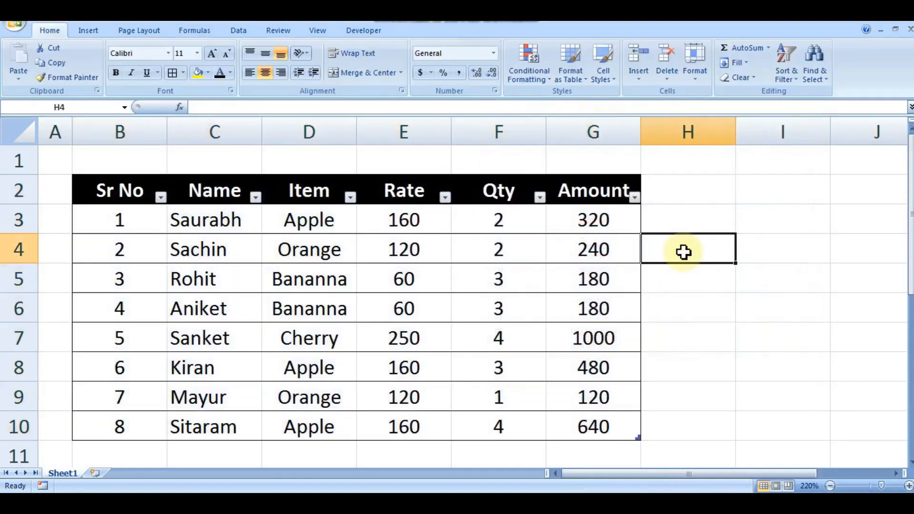
{"action": "left_click", "coordinate": [238, 30]}
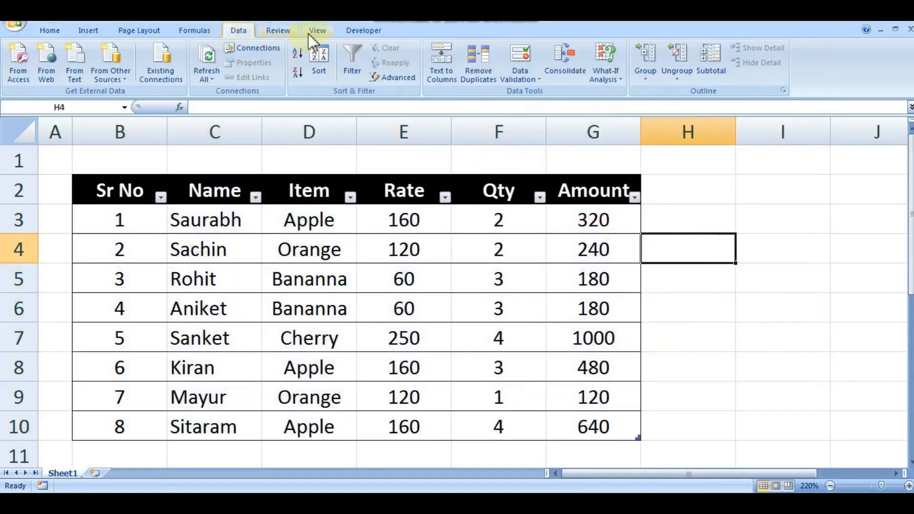
{"action": "left_click", "coordinate": [717, 192]}
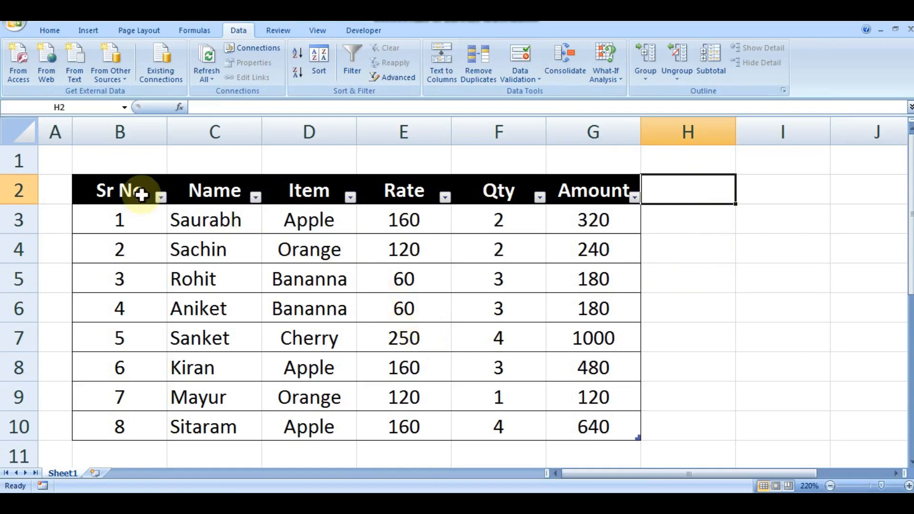
Enter the title "Summary" in cell B1 above the table.
{"action": "left_click_drag", "start_coordinate": [125, 165], "coordinate": [605, 163]}
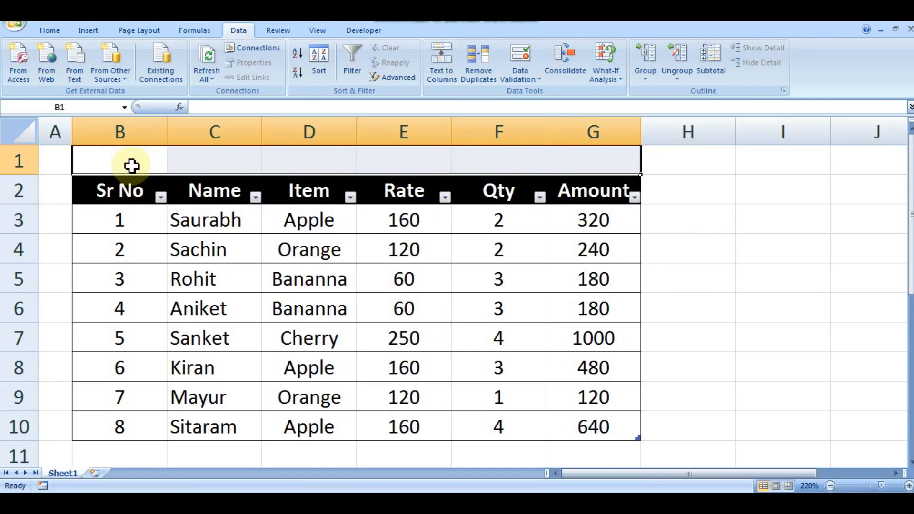
{"action": "left_click", "coordinate": [131, 166]}
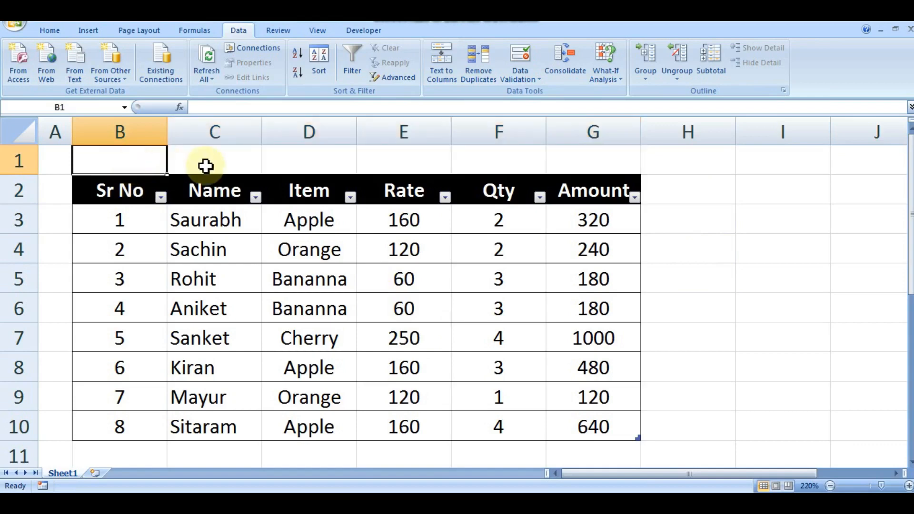
{"action": "type", "text": "Summary"}
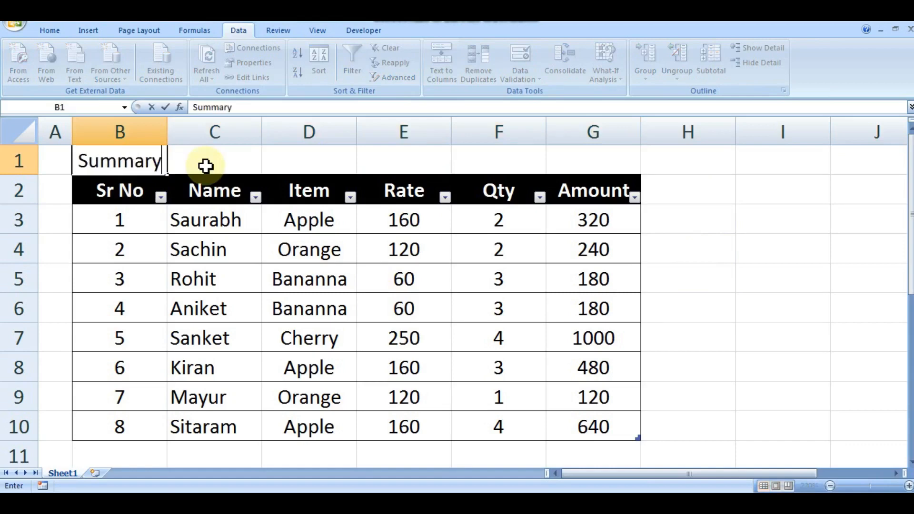
{"action": "key", "text": "Return"}
{"action": "key", "text": "Up"}
{"action": "key", "text": "Right"}
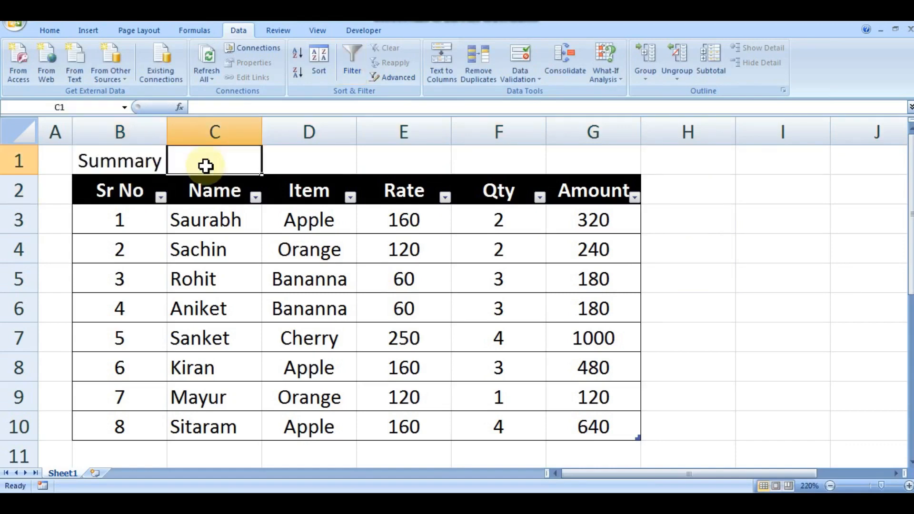
{"action": "key", "text": "Right"}
Merge and center the "Summary" title across B1:G1, the full width of the table.
{"action": "left_click", "coordinate": [157, 167]}
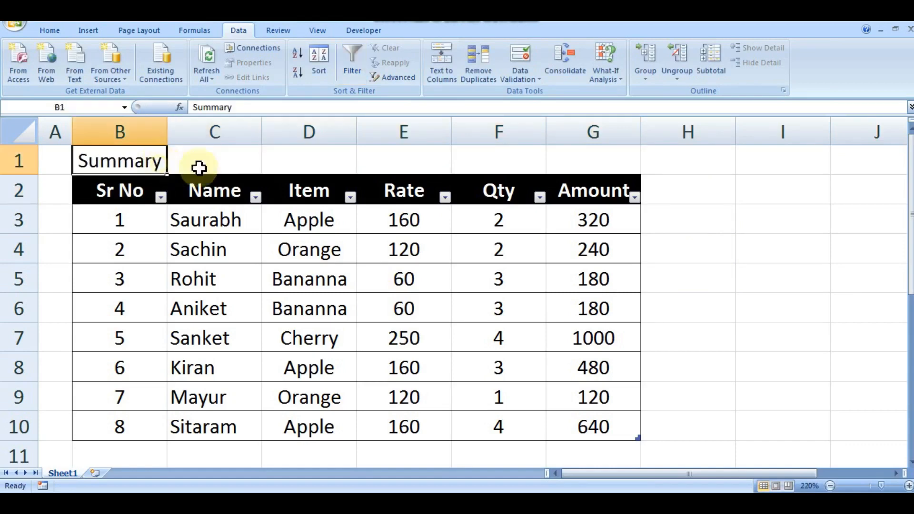
{"action": "double_click", "coordinate": [371, 159]}
{"action": "left_click_drag", "start_coordinate": [328, 169], "coordinate": [411, 164]}
{"action": "left_click_drag", "start_coordinate": [153, 159], "coordinate": [597, 161]}
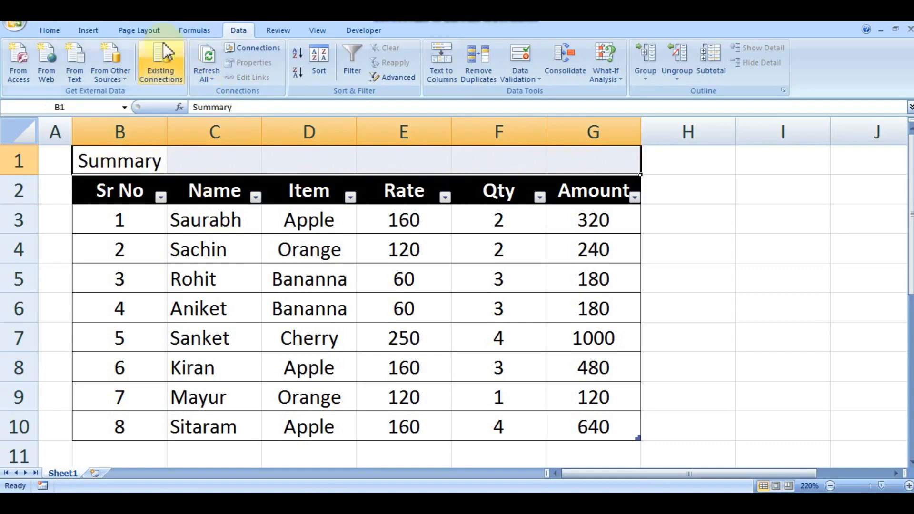
{"action": "left_click", "coordinate": [54, 31]}
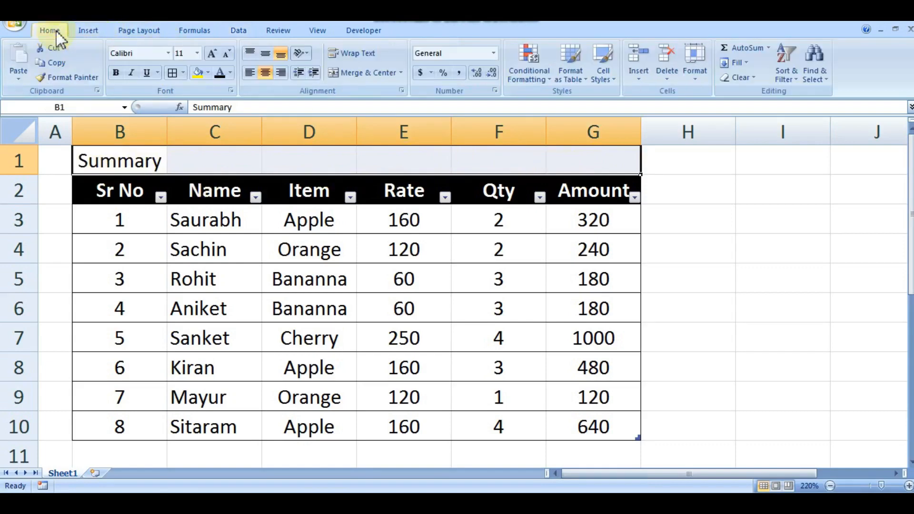
{"action": "left_click", "coordinate": [376, 75]}
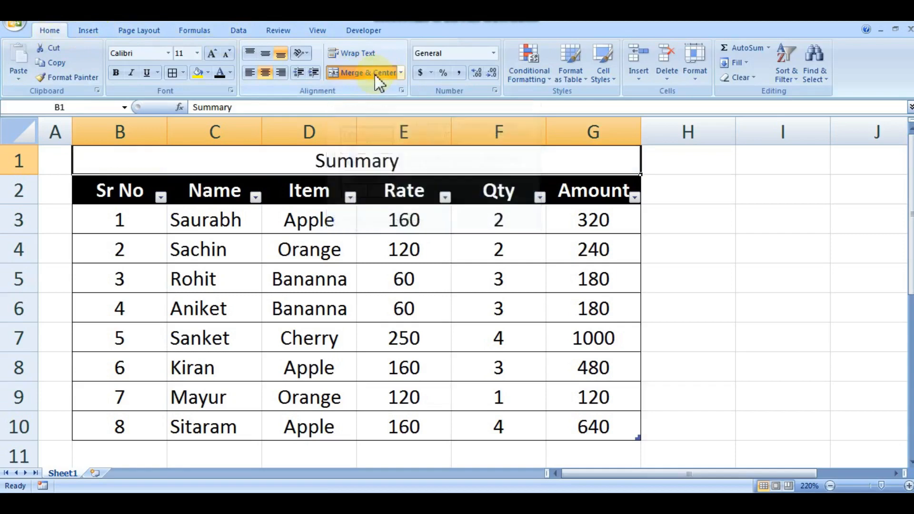
{"action": "left_click", "coordinate": [661, 221]}
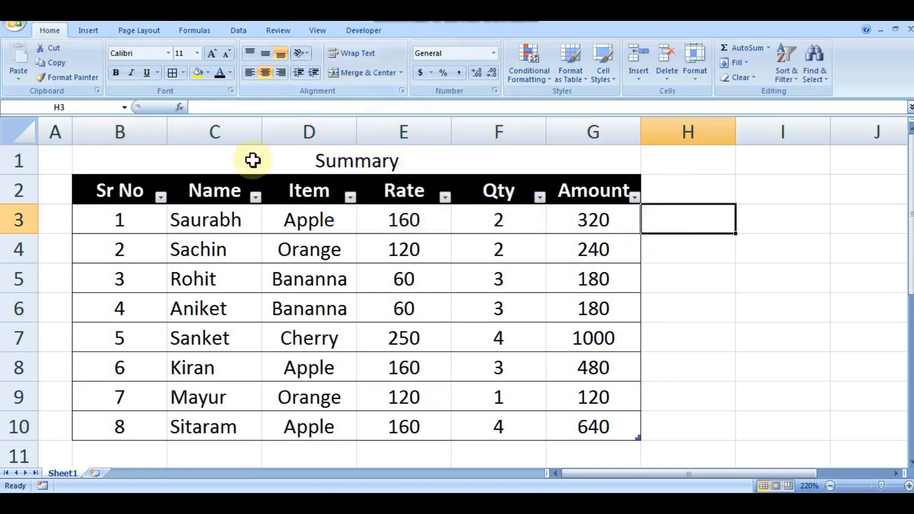
{"action": "left_click", "coordinate": [364, 163]}
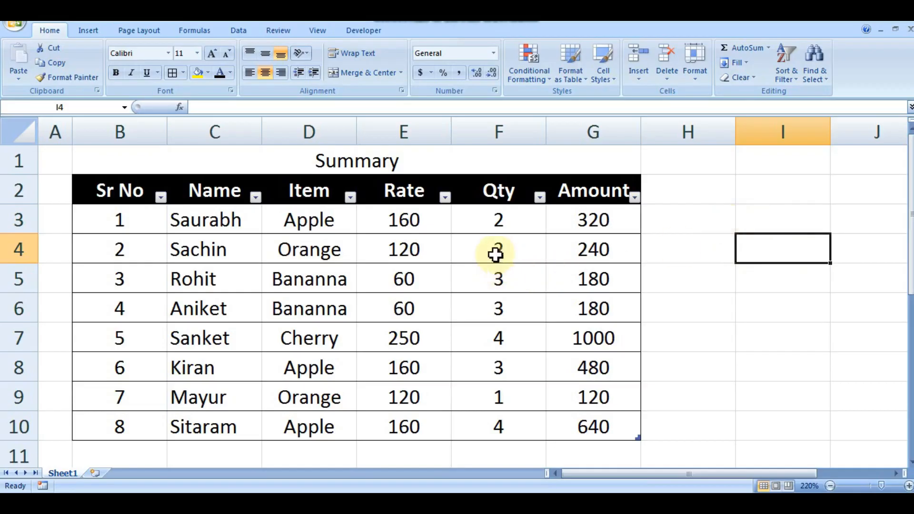
Insert a comment on cell E4 and replace its default author text with "Problem".
{"action": "left_click", "coordinate": [418, 251]}
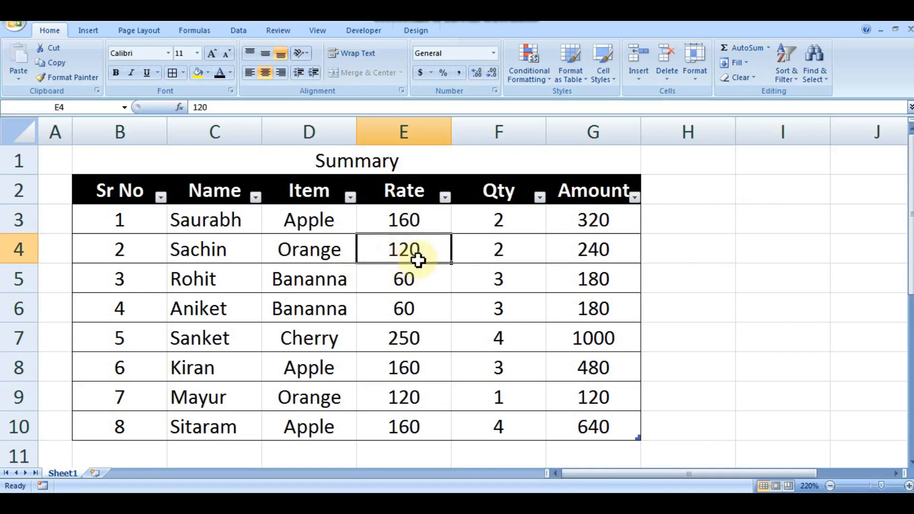
{"action": "right_click", "coordinate": [433, 257]}
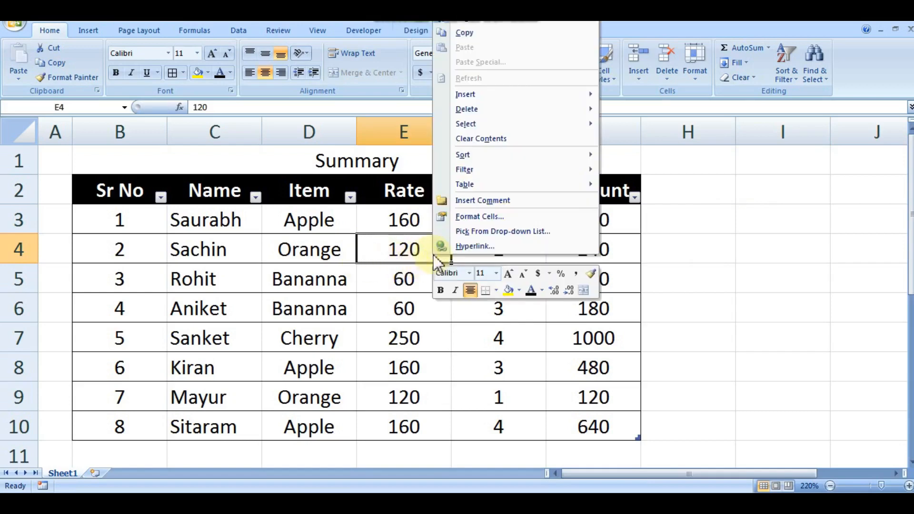
{"action": "left_click", "coordinate": [498, 203]}
{"action": "key", "text": "ctrl+a"}
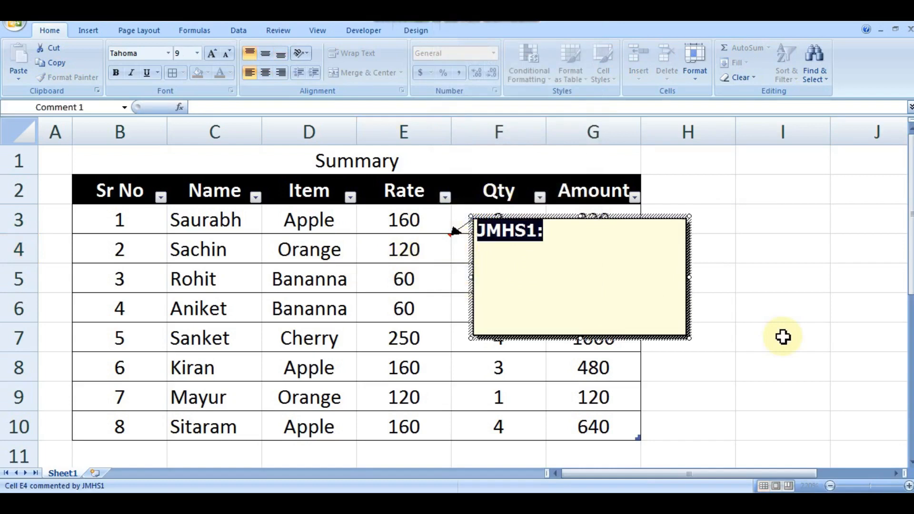
{"action": "type", "text": "Probl"}
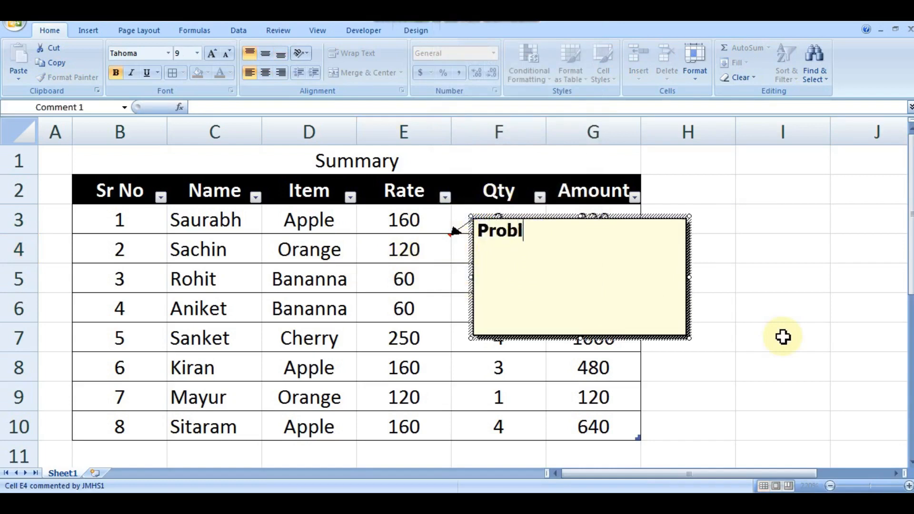
{"action": "type", "text": "em"}
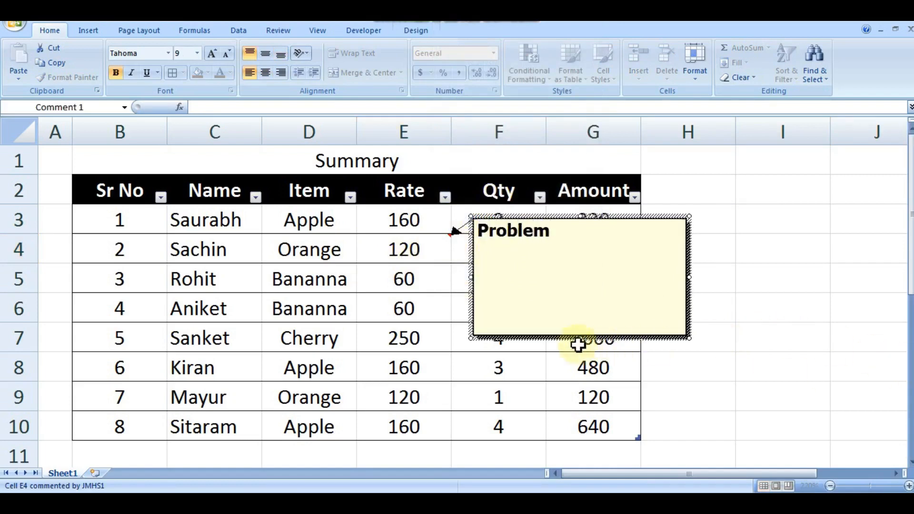
Shrink the E4 comment box in height and width to fit tightly around its text.
{"action": "left_click_drag", "start_coordinate": [579, 338], "coordinate": [580, 244]}
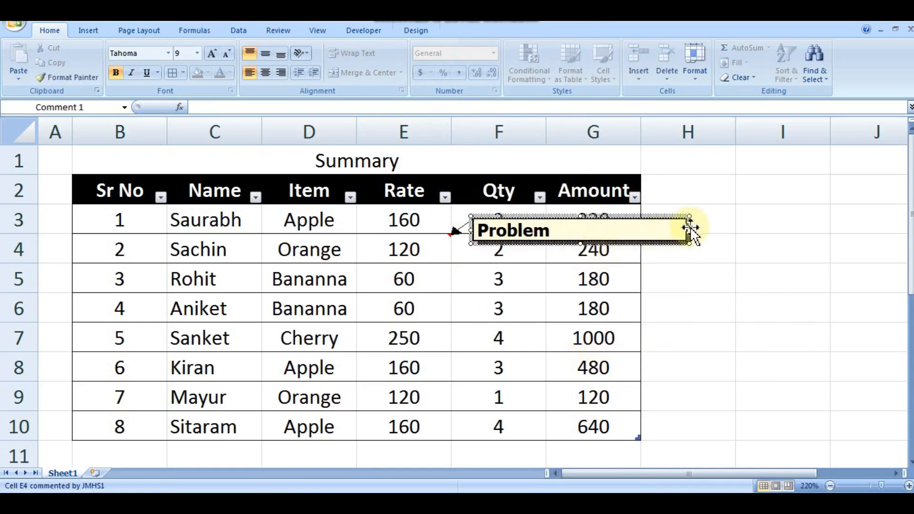
{"action": "left_click_drag", "start_coordinate": [685, 229], "coordinate": [562, 230]}
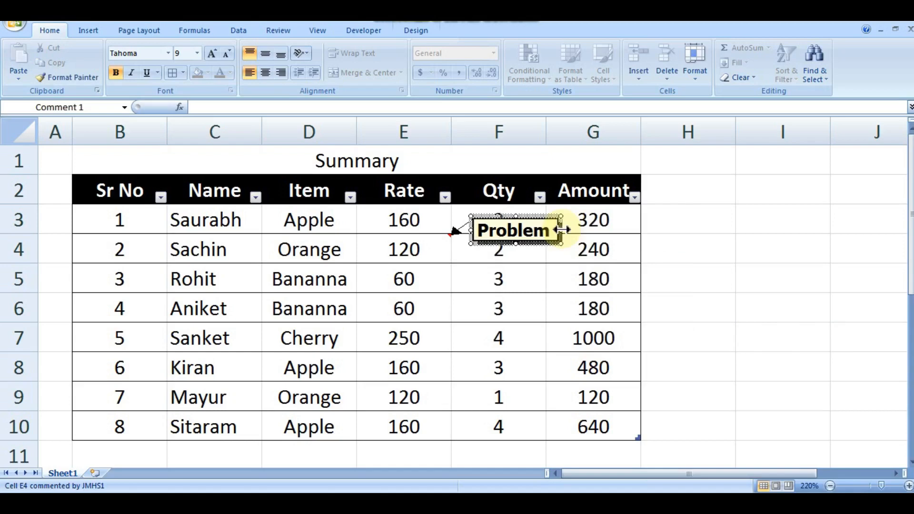
{"action": "left_click", "coordinate": [738, 255]}
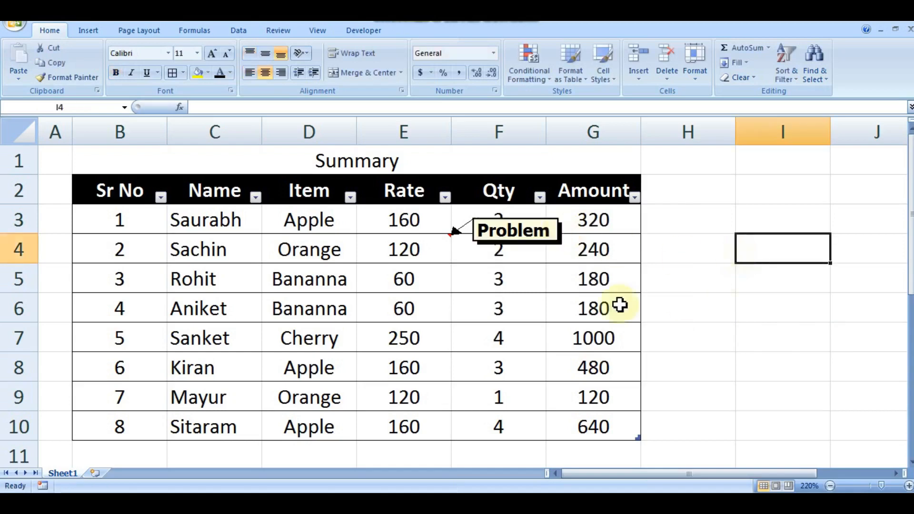
Hide the comment on cell E4, preview it from the cell, and return to the sheet.
{"action": "right_click", "coordinate": [423, 250]}
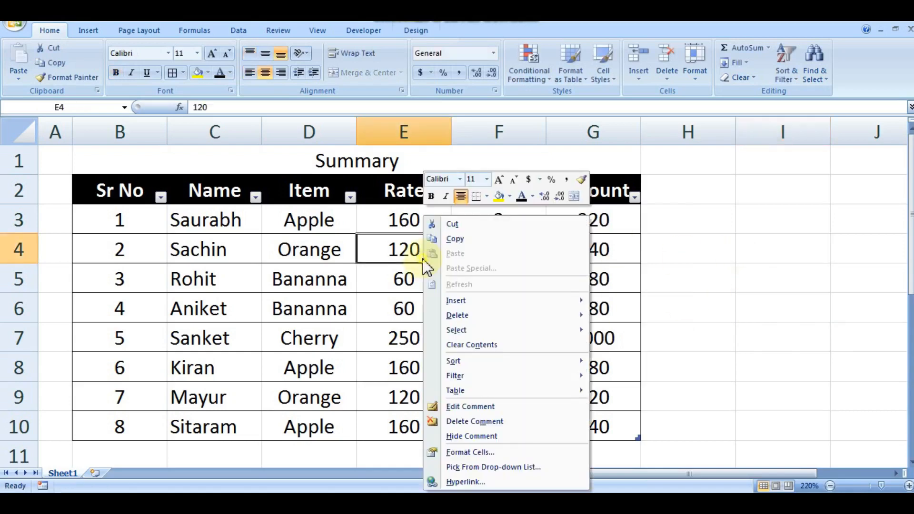
{"action": "left_click", "coordinate": [495, 436]}
{"action": "mouse_move", "coordinate": [416, 252]}
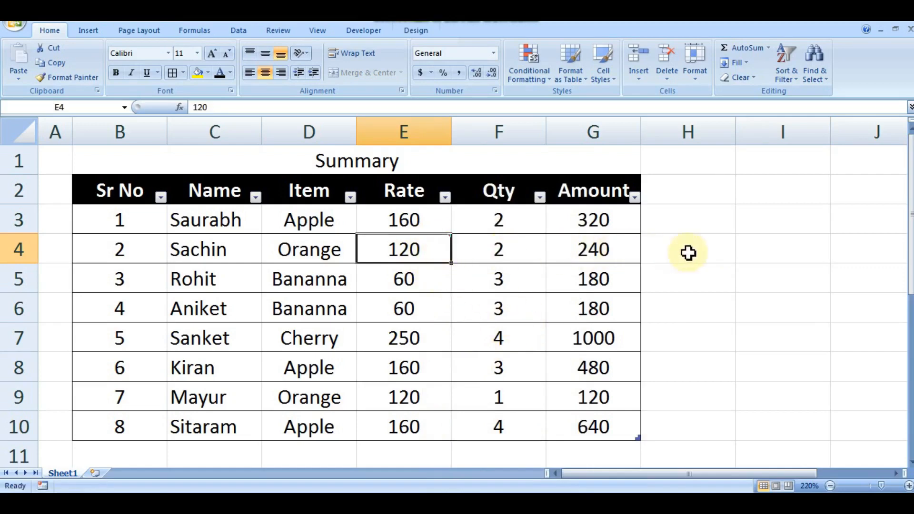
{"action": "left_click", "coordinate": [631, 256]}
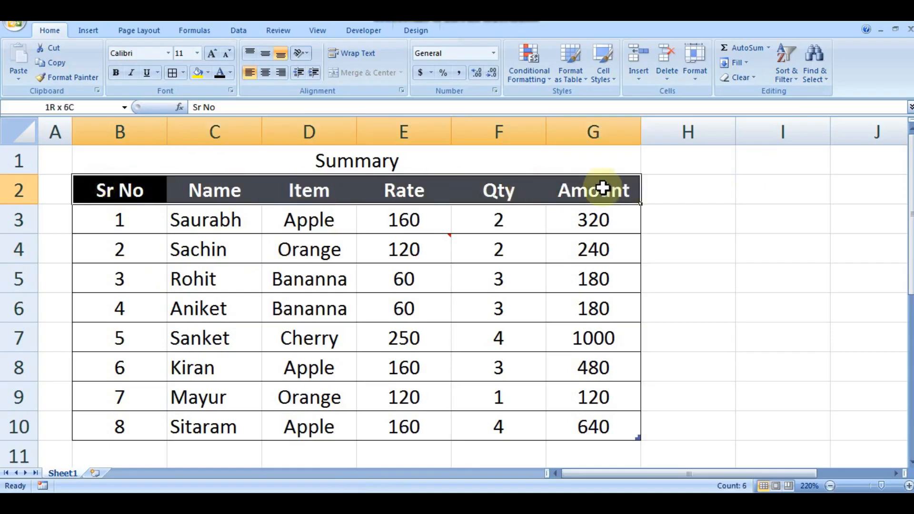
Turn on filtering for the table's header row B2:G2.
{"action": "left_click_drag", "start_coordinate": [602, 184], "coordinate": [625, 188]}
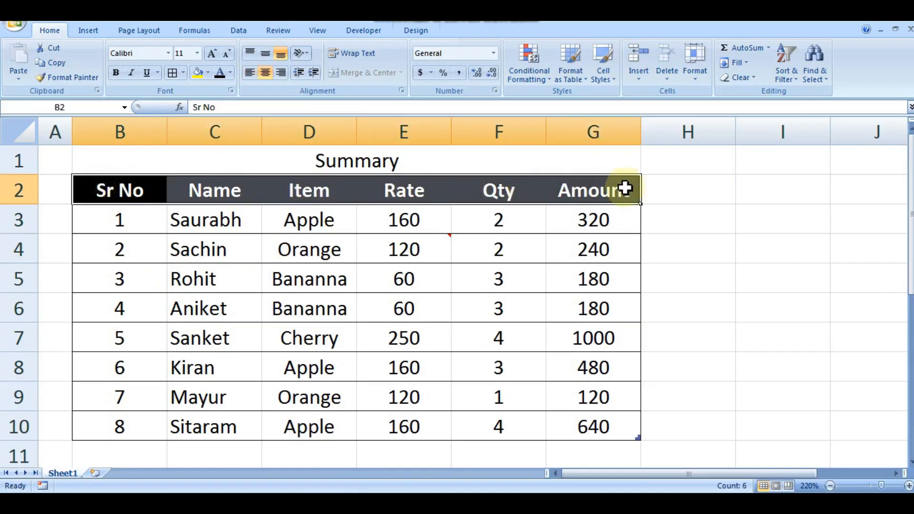
{"action": "left_click", "coordinate": [243, 32]}
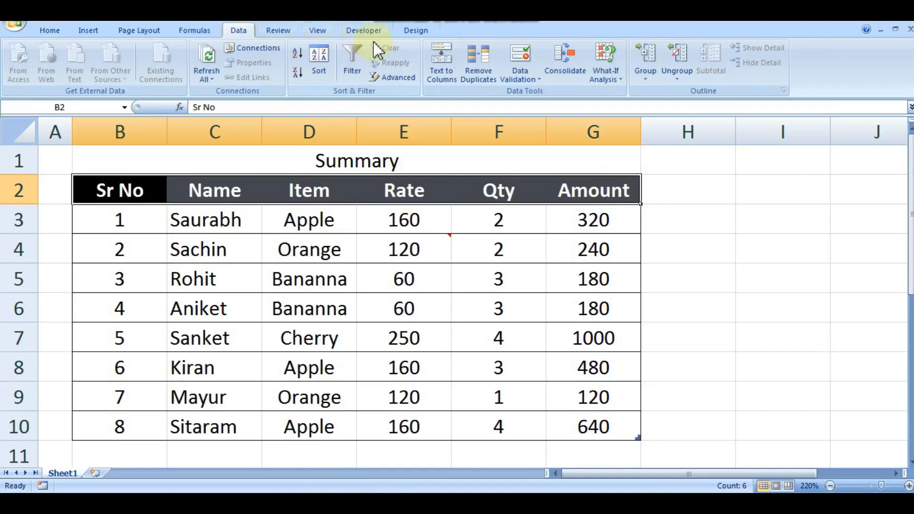
{"action": "left_click", "coordinate": [357, 72]}
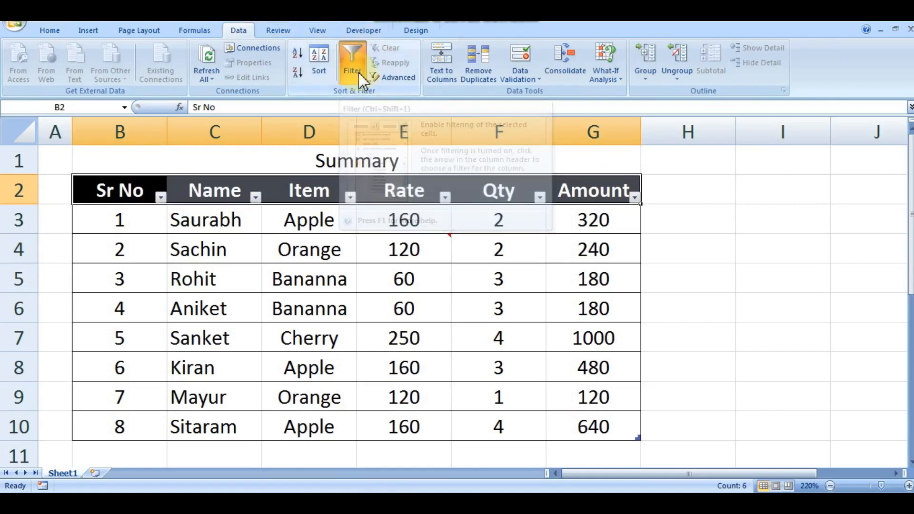
Filter the Name column to show only the person listed in row 3.
{"action": "left_click", "coordinate": [350, 197]}
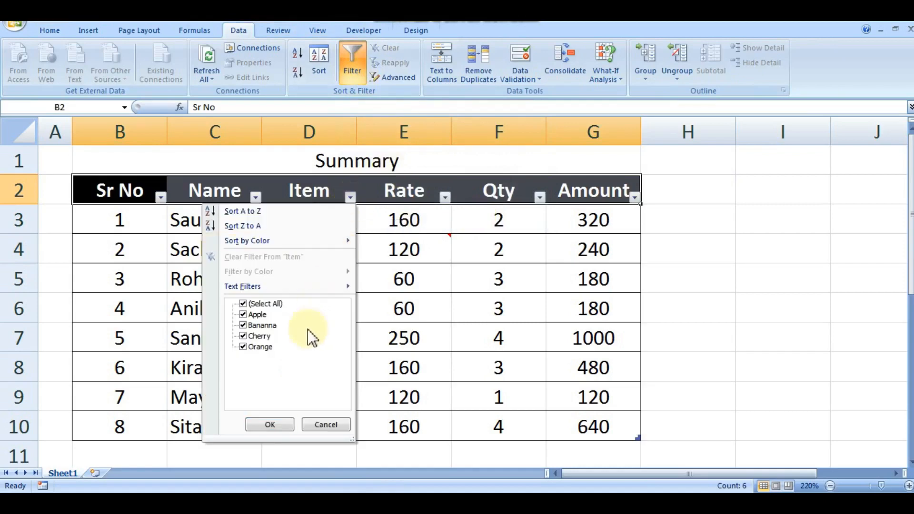
{"action": "left_click", "coordinate": [384, 204]}
{"action": "left_click", "coordinate": [256, 197]}
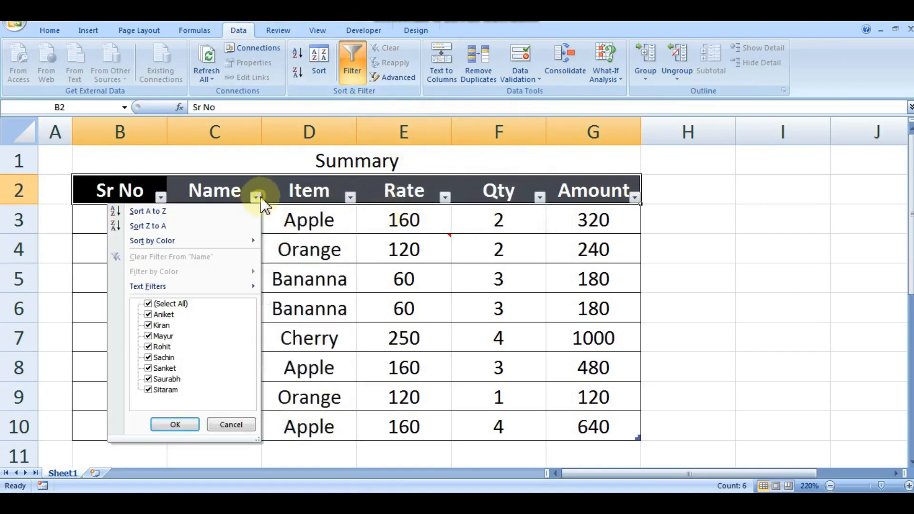
{"action": "left_click", "coordinate": [164, 304]}
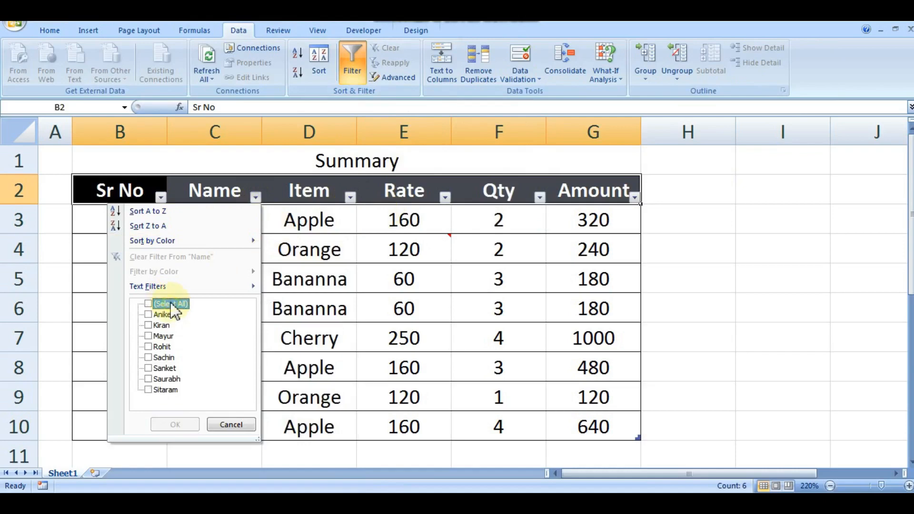
{"action": "left_click", "coordinate": [164, 379]}
{"action": "left_click", "coordinate": [181, 426]}
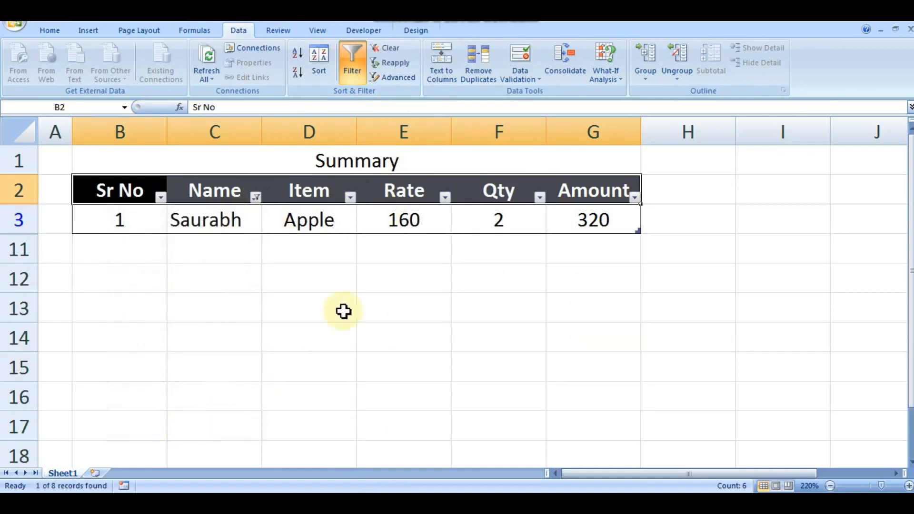
Reselect all entries in the Name column filter so every row is shown.
{"action": "left_click", "coordinate": [256, 197]}
{"action": "left_click", "coordinate": [166, 304]}
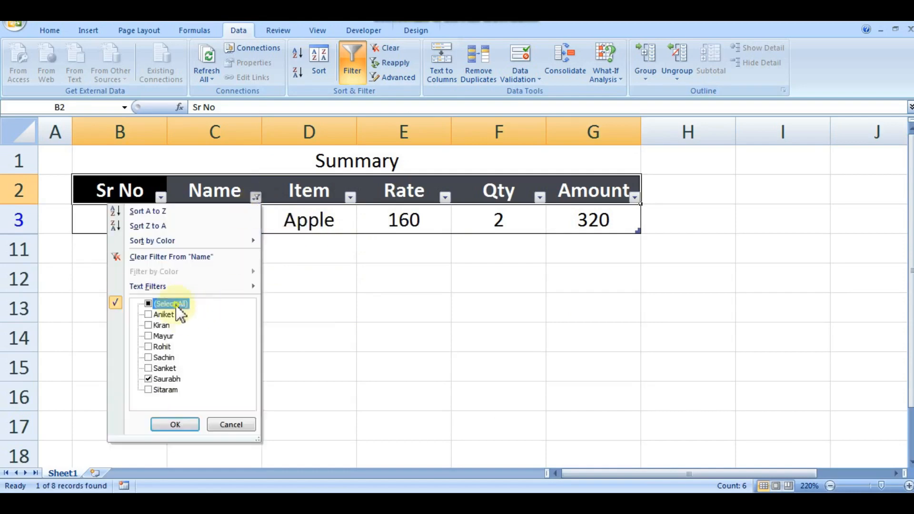
{"action": "left_click", "coordinate": [190, 424]}
Filter the Item column to show only the Apple rows.
{"action": "left_click", "coordinate": [350, 197]}
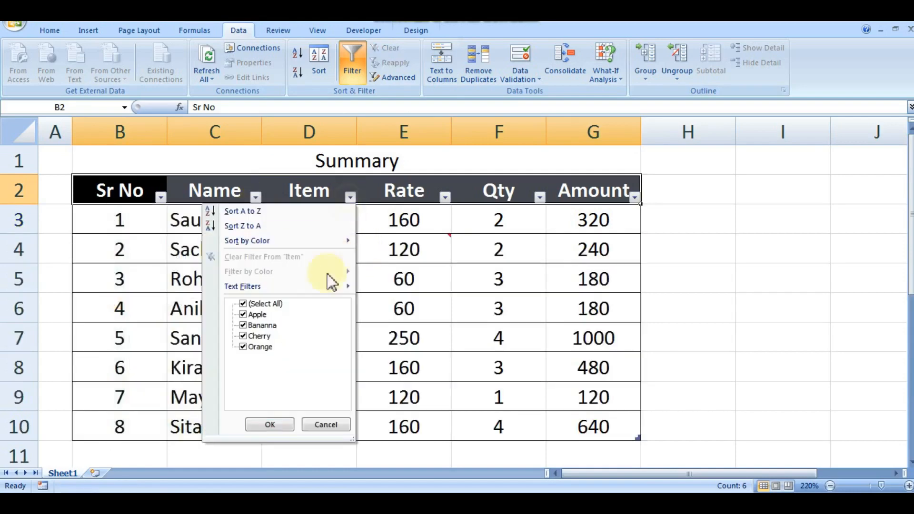
{"action": "left_click", "coordinate": [264, 304]}
{"action": "left_click", "coordinate": [258, 314]}
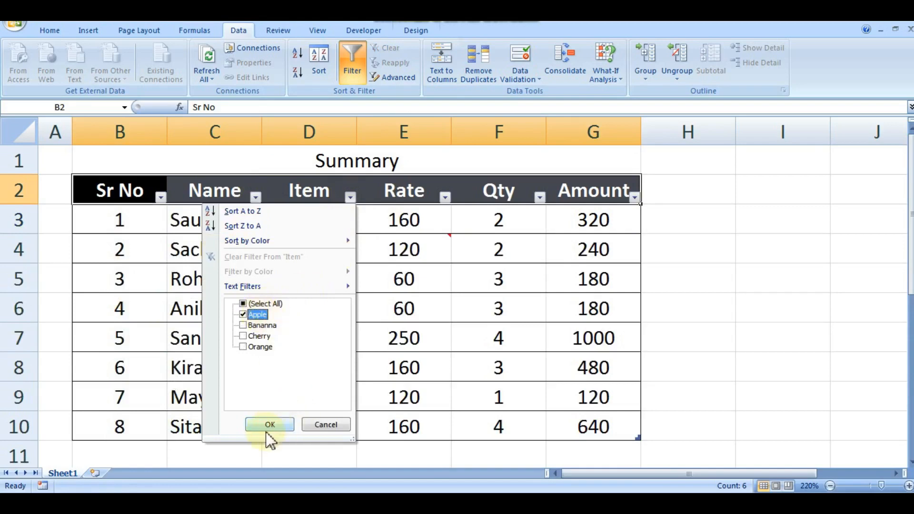
{"action": "left_click", "coordinate": [267, 428]}
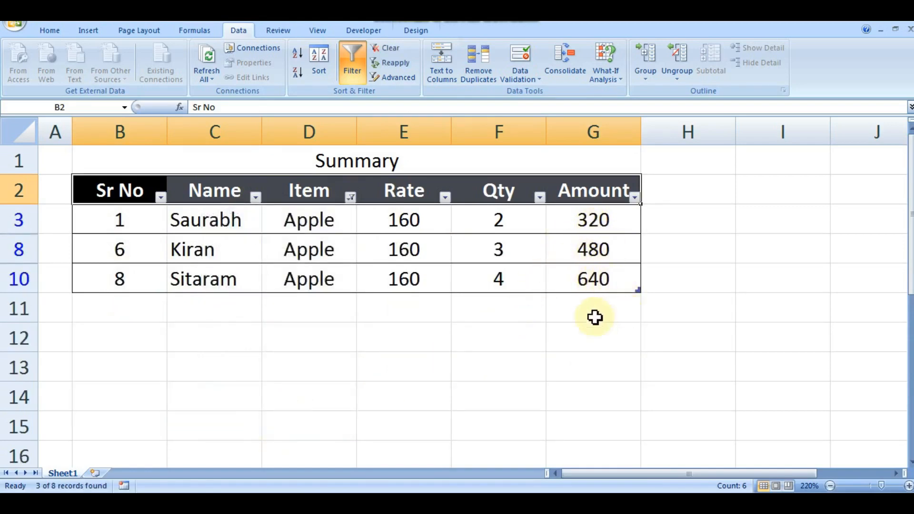
{"action": "left_click", "coordinate": [579, 318]}
Reselect all items in the Item column filter to bring back every row.
{"action": "left_click", "coordinate": [351, 196]}
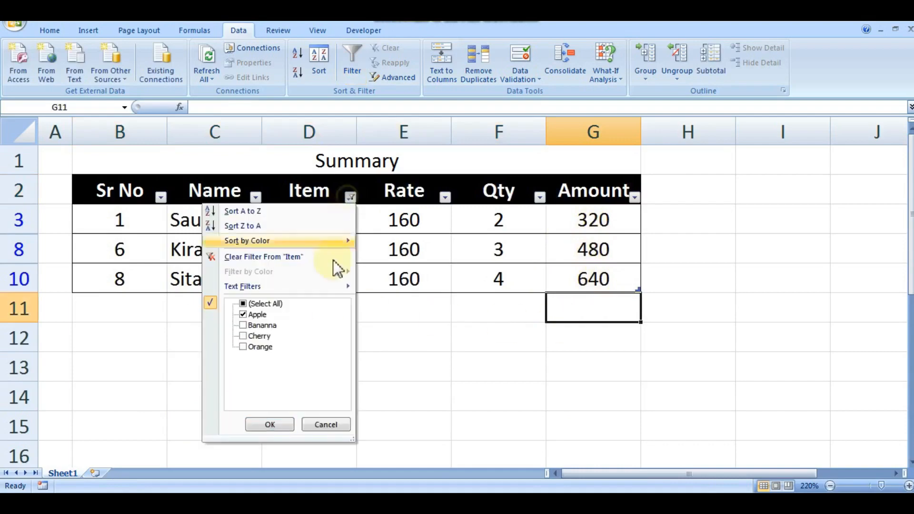
{"action": "left_click", "coordinate": [243, 304]}
{"action": "left_click", "coordinate": [267, 426]}
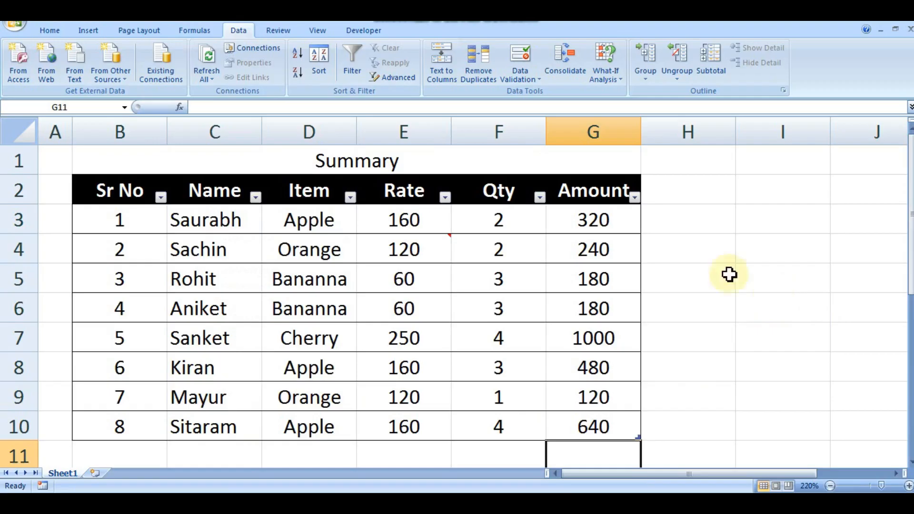
Add a total of the Amount column in cell G11 with AutoSum.
{"action": "left_click", "coordinate": [607, 221]}
{"action": "left_click_drag", "start_coordinate": [607, 221], "coordinate": [608, 426]}
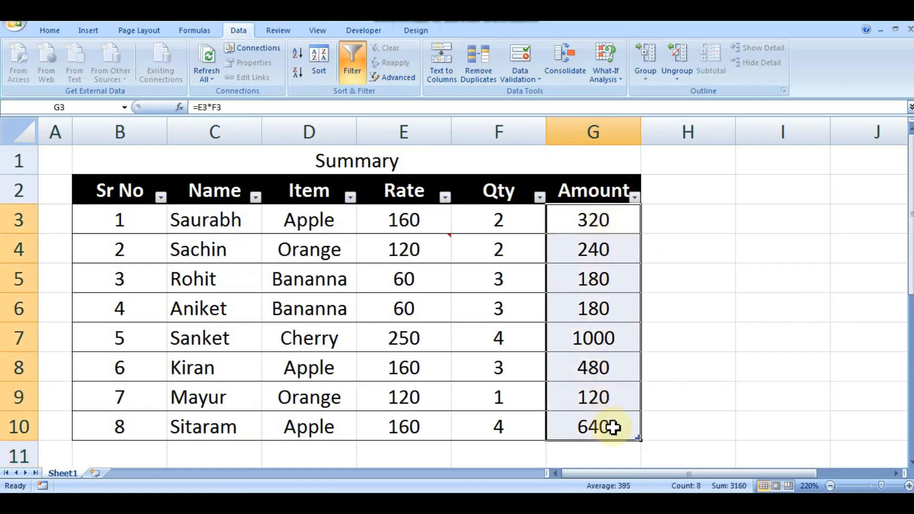
{"action": "left_click", "coordinate": [595, 455]}
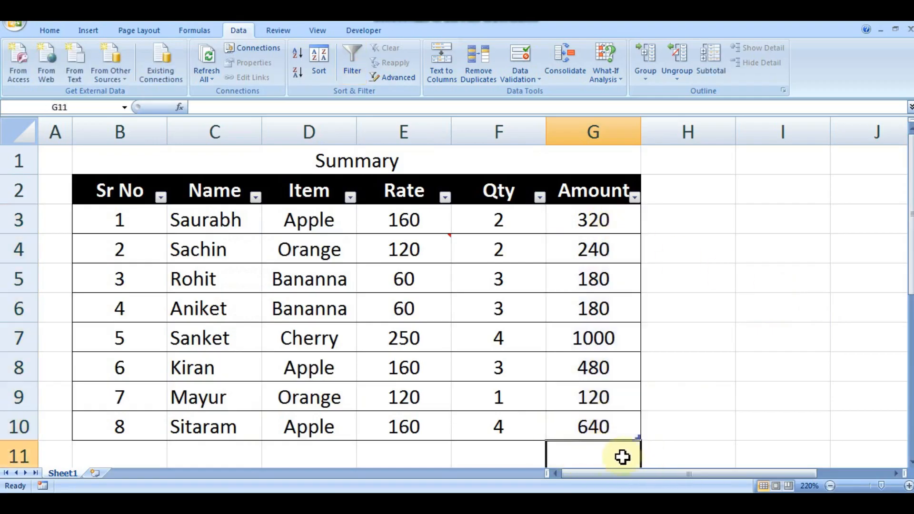
{"action": "scroll", "coordinate": [612, 456], "scroll_direction": "down", "scroll_amount": 1}
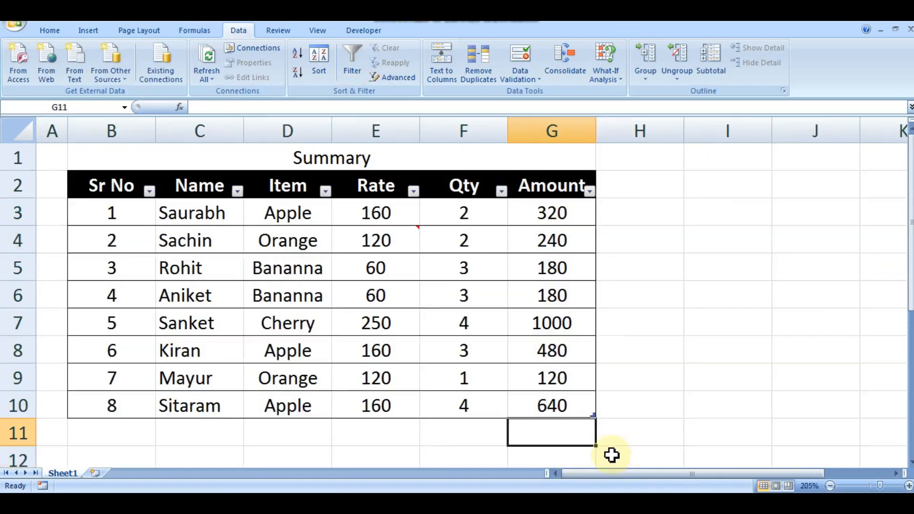
{"action": "left_click", "coordinate": [47, 30]}
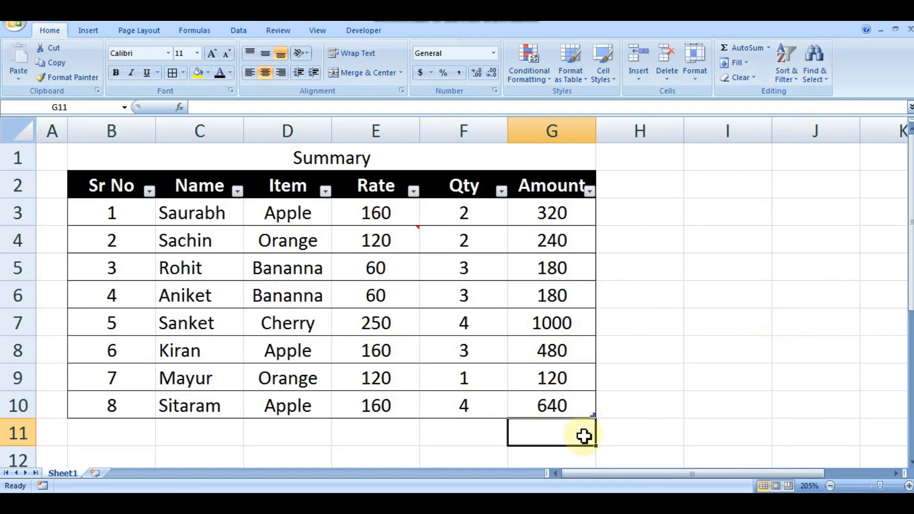
{"action": "key", "text": "ctrl+shift+plus"}
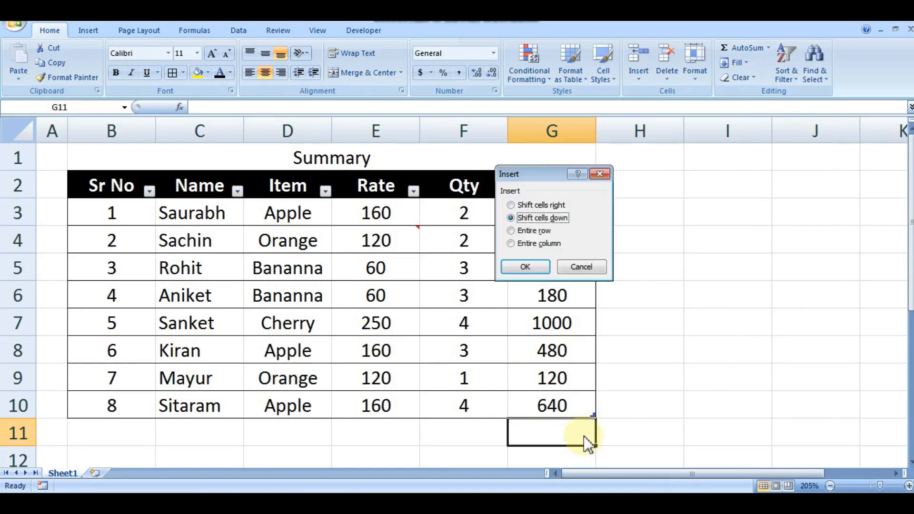
{"action": "left_click", "coordinate": [601, 174]}
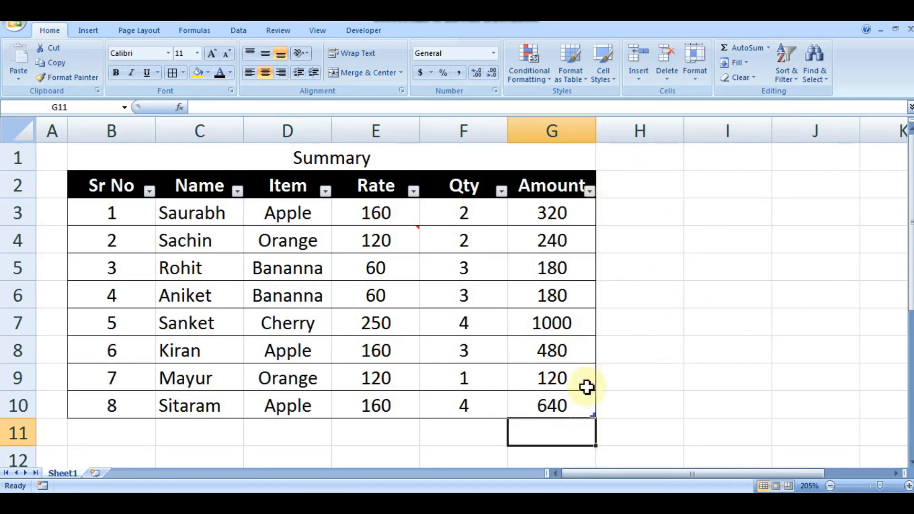
{"action": "left_click", "coordinate": [742, 47]}
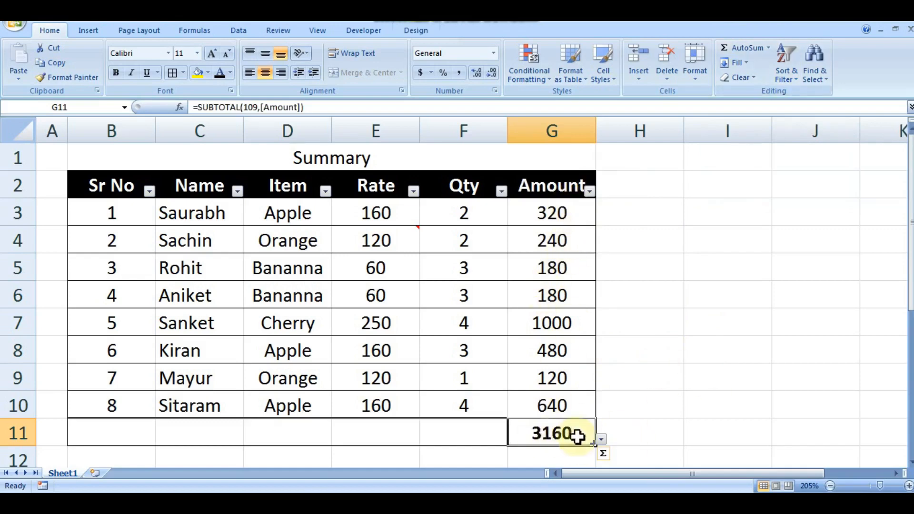
{"action": "left_click", "coordinate": [686, 408]}
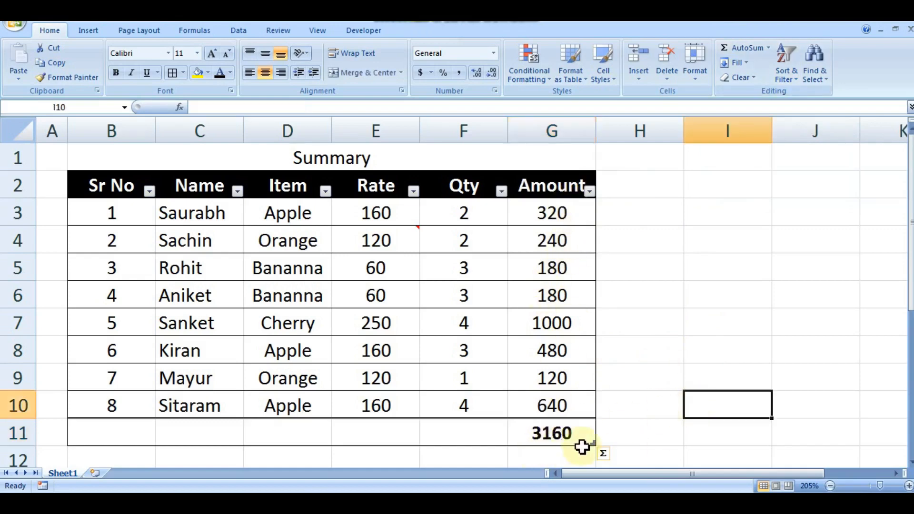
Compare the sum of the amounts in G3:G10 with the total in G11.
{"action": "left_click_drag", "start_coordinate": [555, 209], "coordinate": [561, 400]}
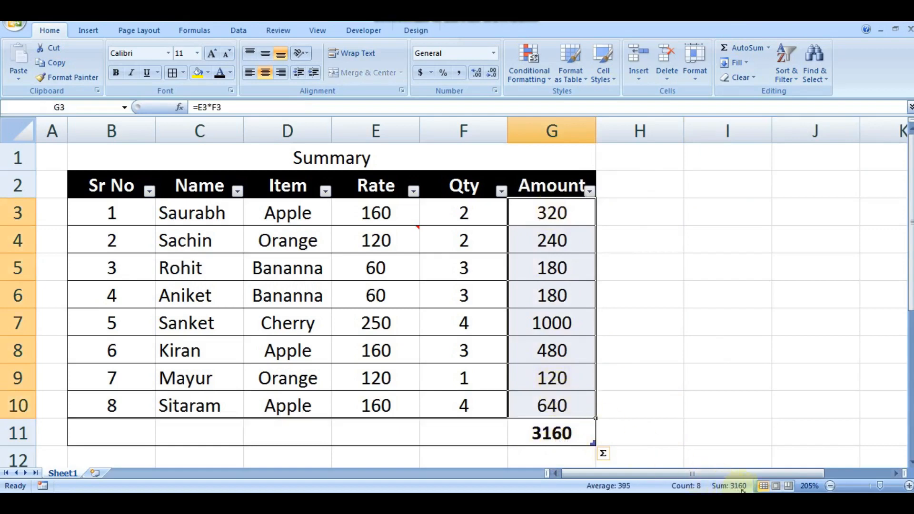
{"action": "left_click", "coordinate": [555, 430]}
{"action": "left_click", "coordinate": [673, 329]}
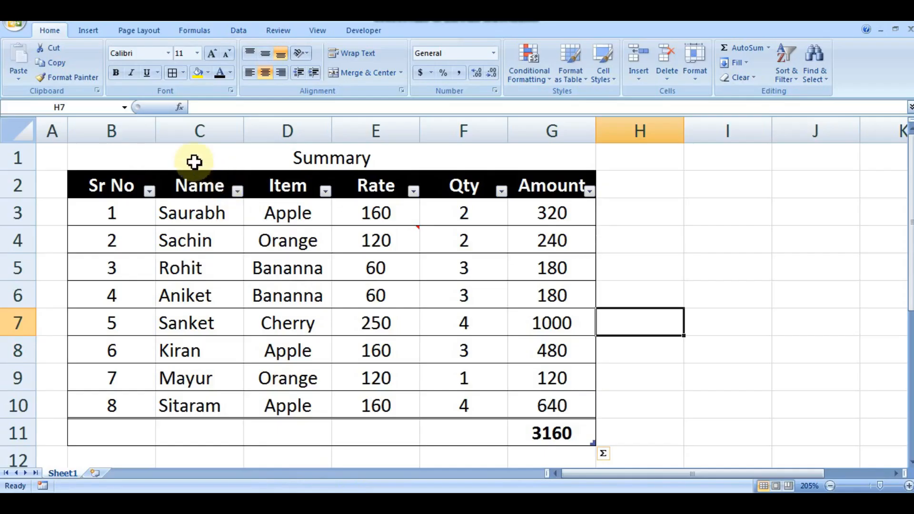
{"action": "left_click", "coordinate": [194, 162]}
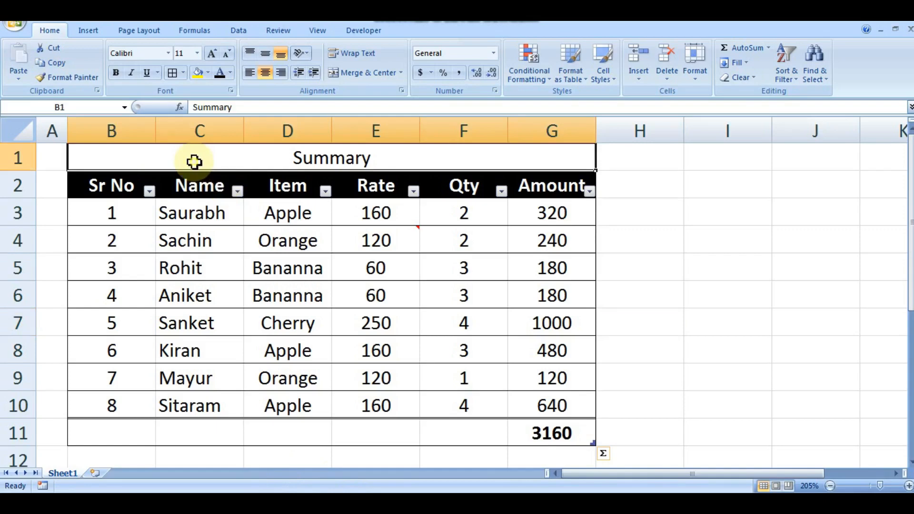
{"action": "left_click_drag", "start_coordinate": [194, 162], "coordinate": [323, 435]}
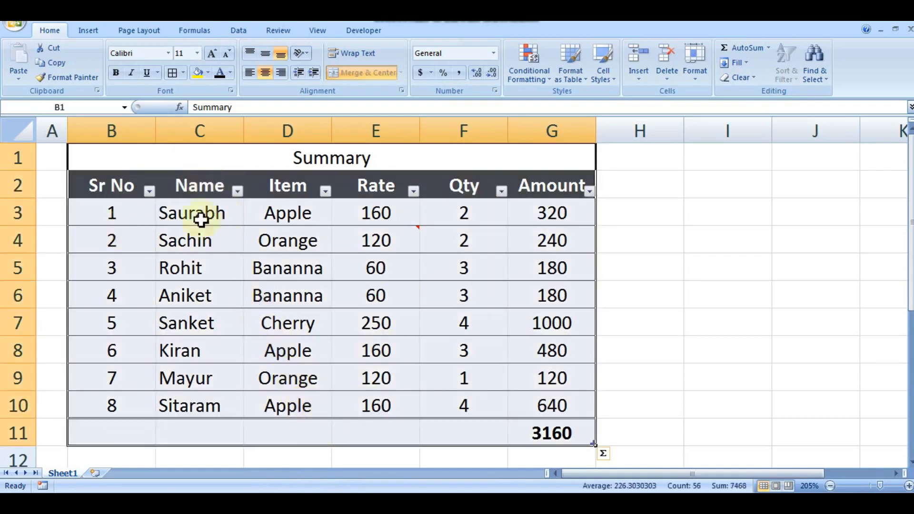
{"action": "left_click", "coordinate": [170, 53]}
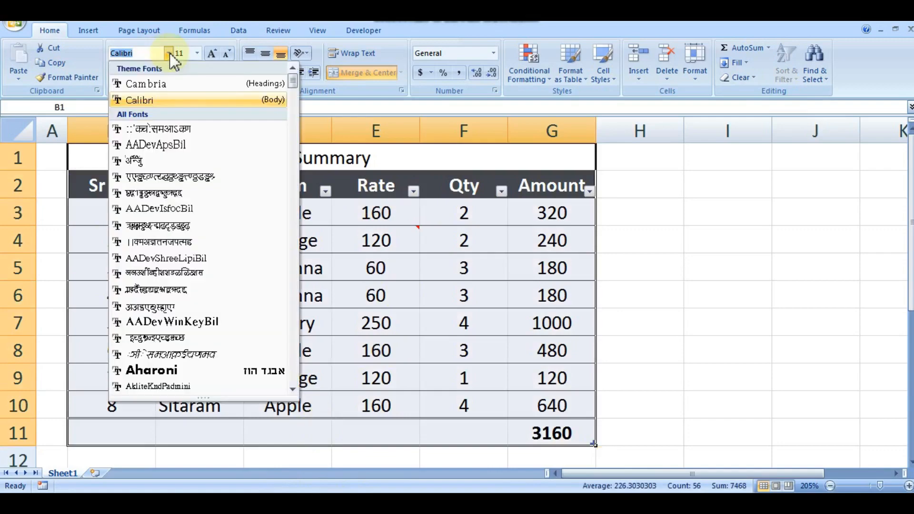
{"action": "left_click", "coordinate": [468, 244]}
{"action": "left_click", "coordinate": [292, 218]}
{"action": "left_click", "coordinate": [300, 267]}
{"action": "left_click", "coordinate": [308, 324]}
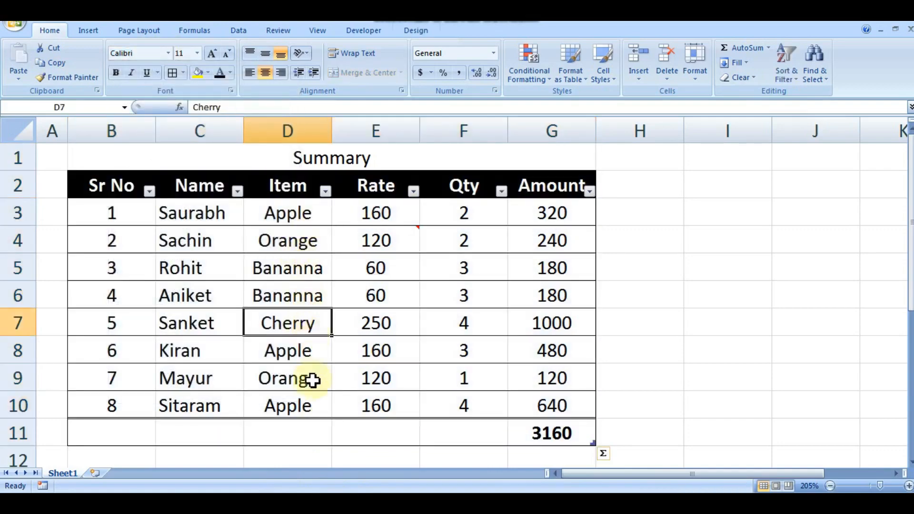
{"action": "left_click", "coordinate": [310, 379]}
{"action": "left_click", "coordinate": [190, 238]}
{"action": "left_click", "coordinate": [200, 351]}
{"action": "left_click", "coordinate": [160, 214]}
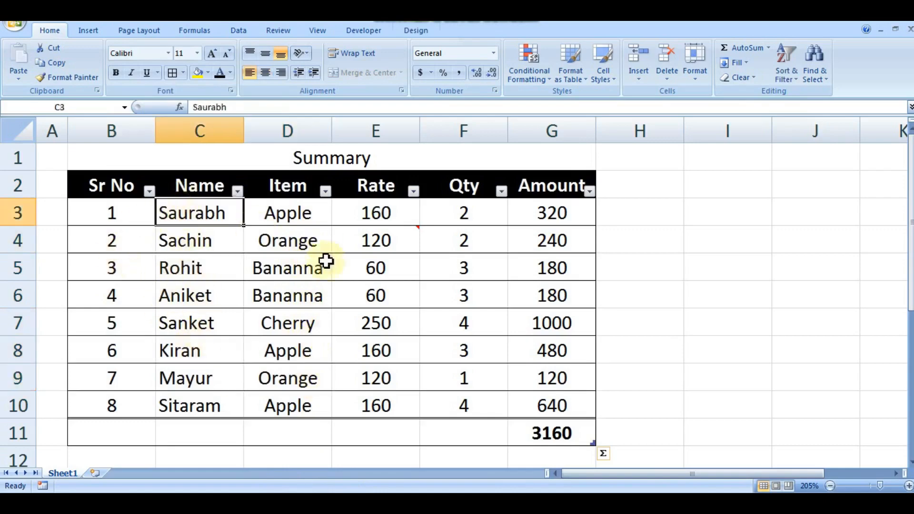
Change the font of the whole table, including its title and total row (B1:G11), to Algerian.
{"action": "left_click_drag", "start_coordinate": [126, 162], "coordinate": [338, 433]}
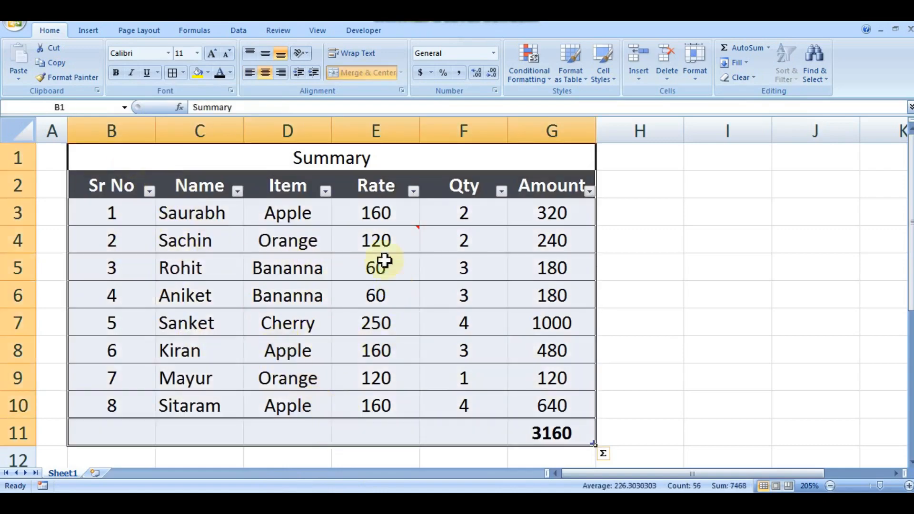
{"action": "left_click", "coordinate": [169, 53]}
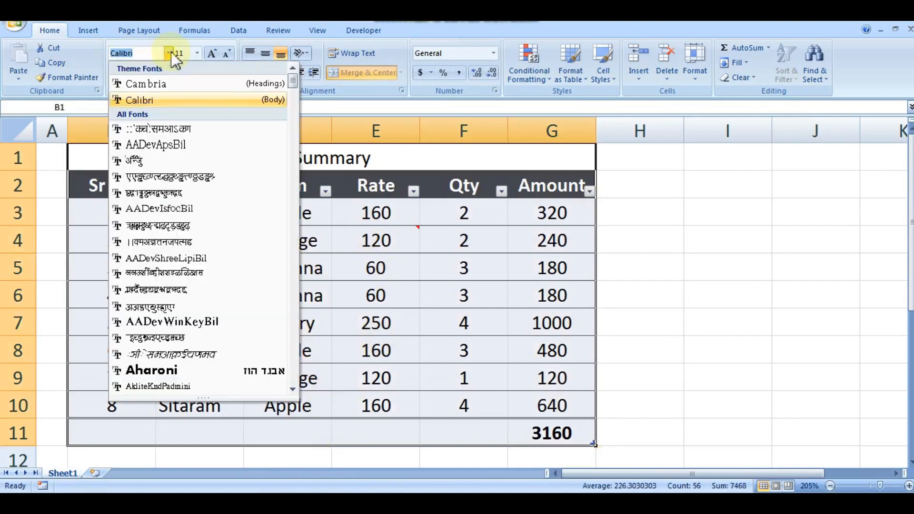
{"action": "scroll", "coordinate": [231, 210], "scroll_direction": "down", "scroll_amount": 5}
{"action": "left_click", "coordinate": [231, 210]}
{"action": "left_click", "coordinate": [664, 289]}
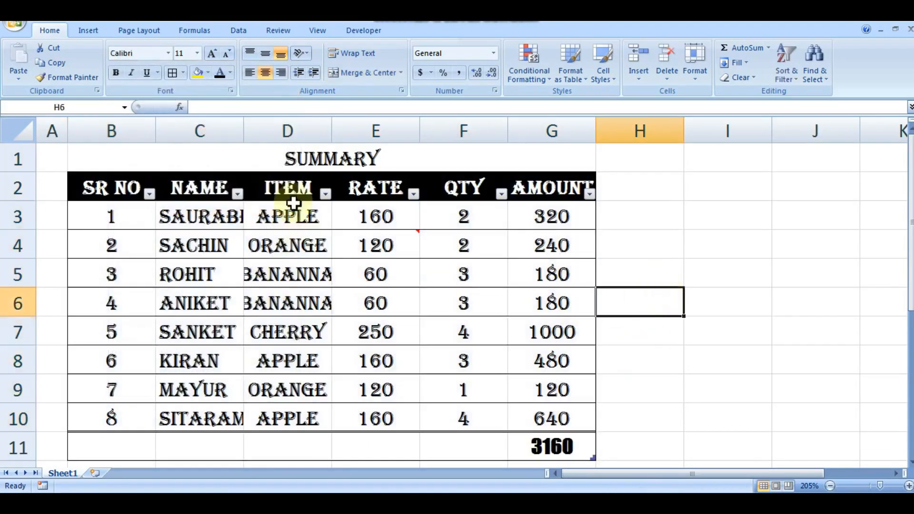
Autofit the widths of columns C and D to their contents.
{"action": "double_click", "coordinate": [243, 129]}
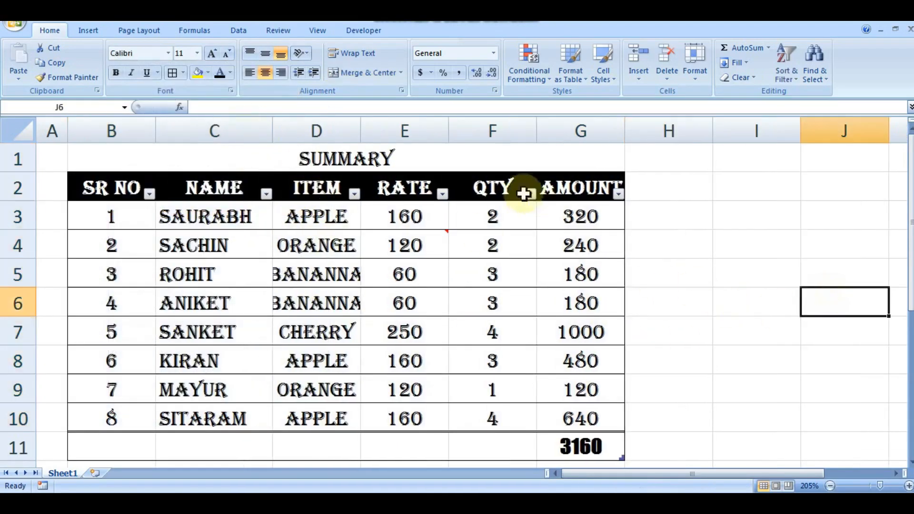
{"action": "double_click", "coordinate": [360, 125]}
{"action": "left_click", "coordinate": [687, 320]}
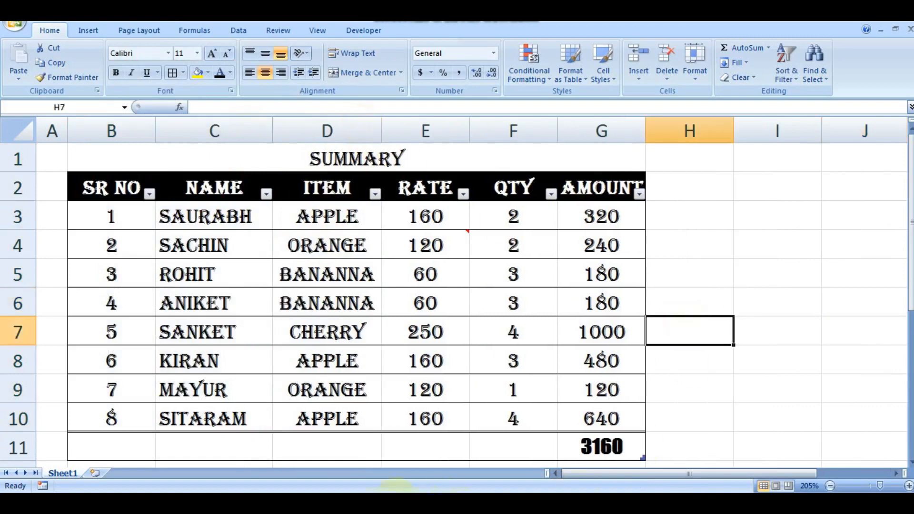
{"action": "left_click_drag", "start_coordinate": [171, 155], "coordinate": [434, 426]}
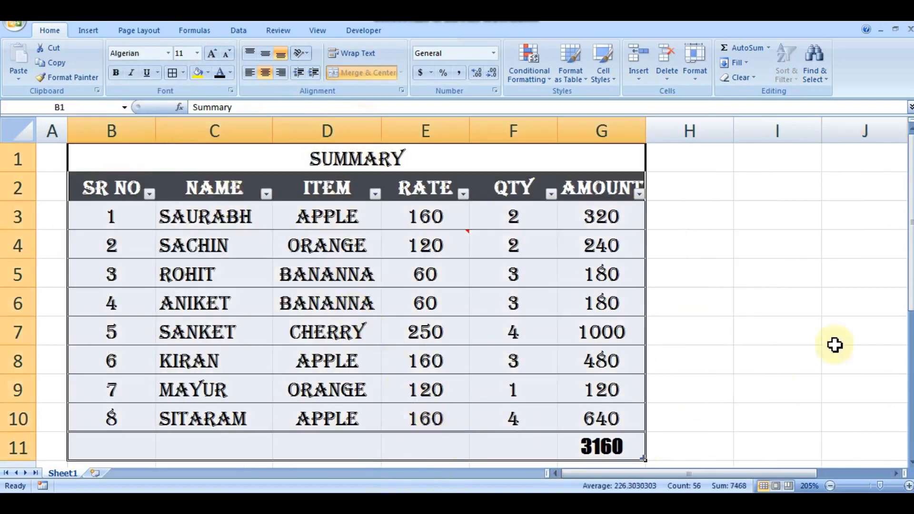
{"action": "left_click", "coordinate": [781, 308]}
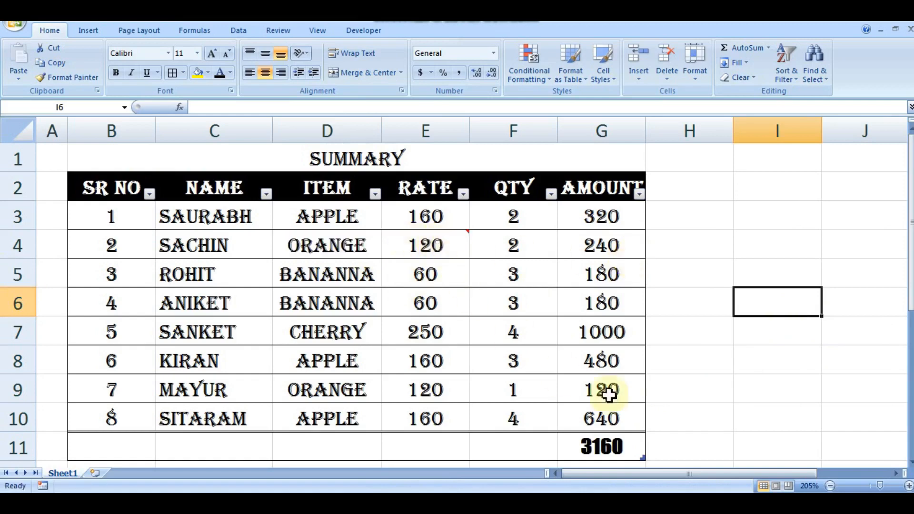
{"action": "left_click", "coordinate": [713, 247]}
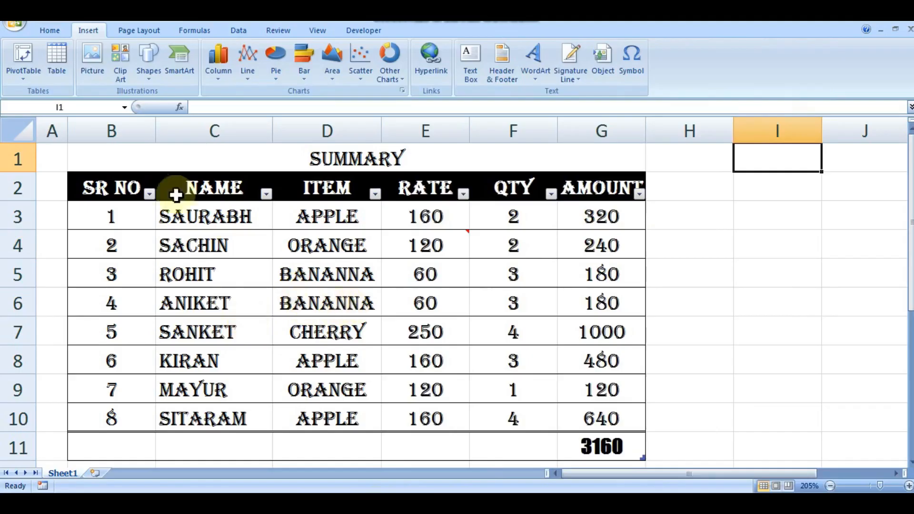
Create a PivotTable on a new worksheet from the summary table's data.
{"action": "left_click_drag", "start_coordinate": [135, 142], "coordinate": [292, 455]}
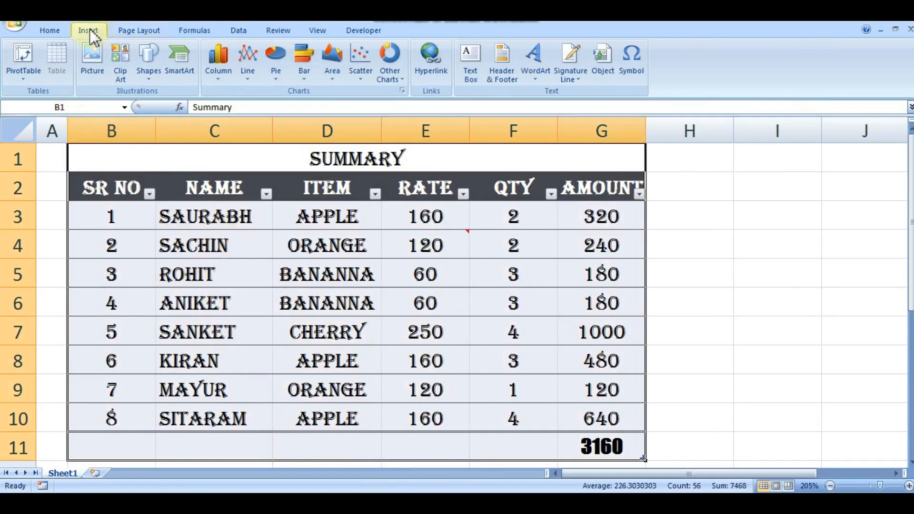
{"action": "left_click", "coordinate": [24, 78]}
{"action": "left_click", "coordinate": [42, 94]}
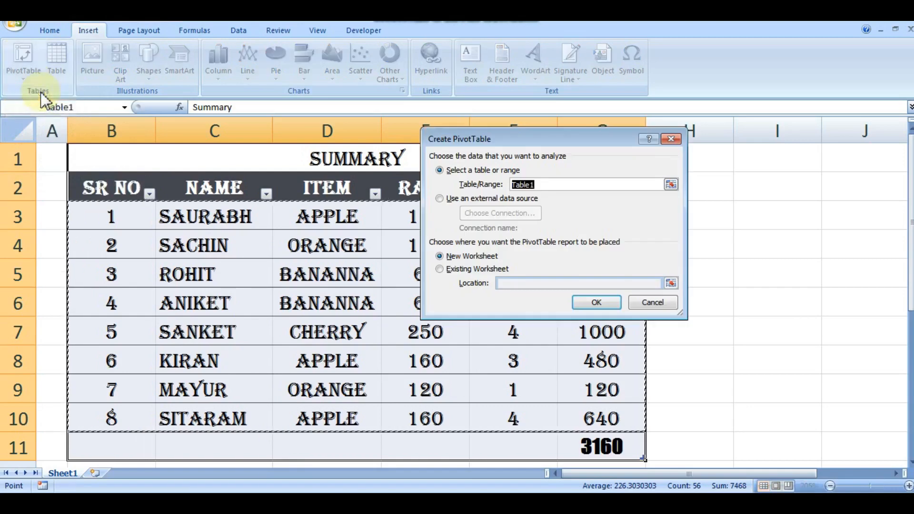
{"action": "left_click", "coordinate": [612, 305]}
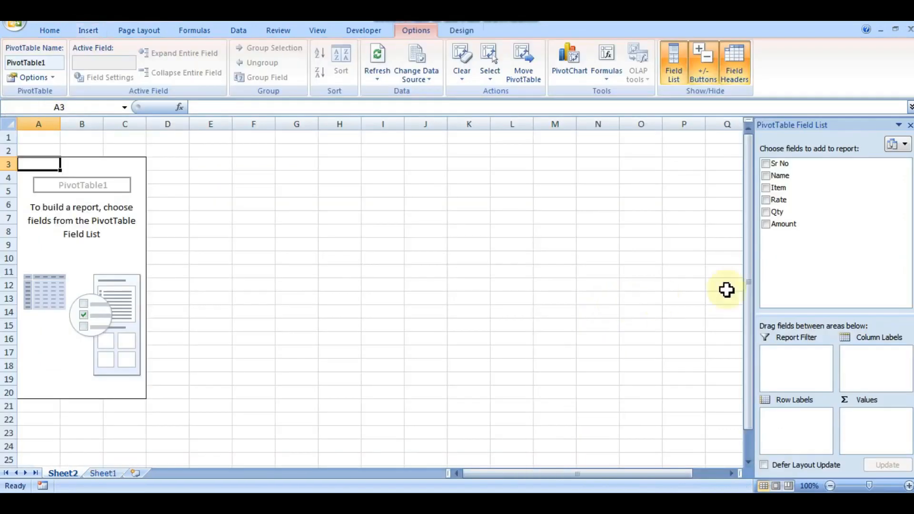
Lay out the PivotTable with Sr No as row labels and Name and Item as column labels.
{"action": "left_click_drag", "start_coordinate": [769, 165], "coordinate": [871, 374]}
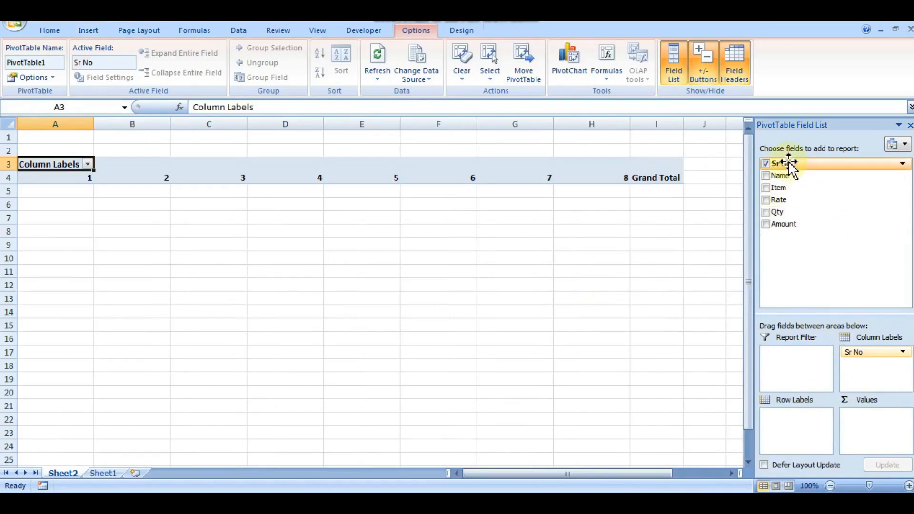
{"action": "left_click_drag", "start_coordinate": [781, 164], "coordinate": [786, 422]}
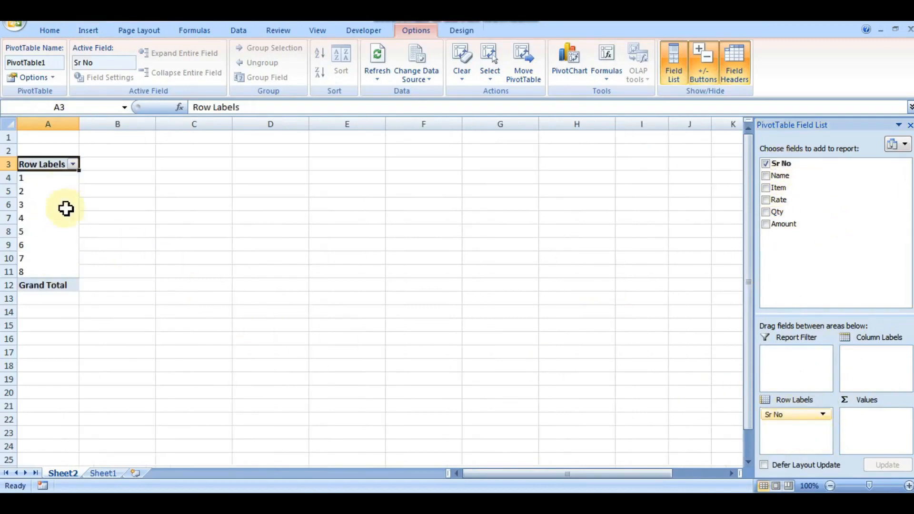
{"action": "left_click_drag", "start_coordinate": [787, 177], "coordinate": [869, 365]}
{"action": "left_click", "coordinate": [822, 357]}
{"action": "left_click_drag", "start_coordinate": [791, 190], "coordinate": [881, 374]}
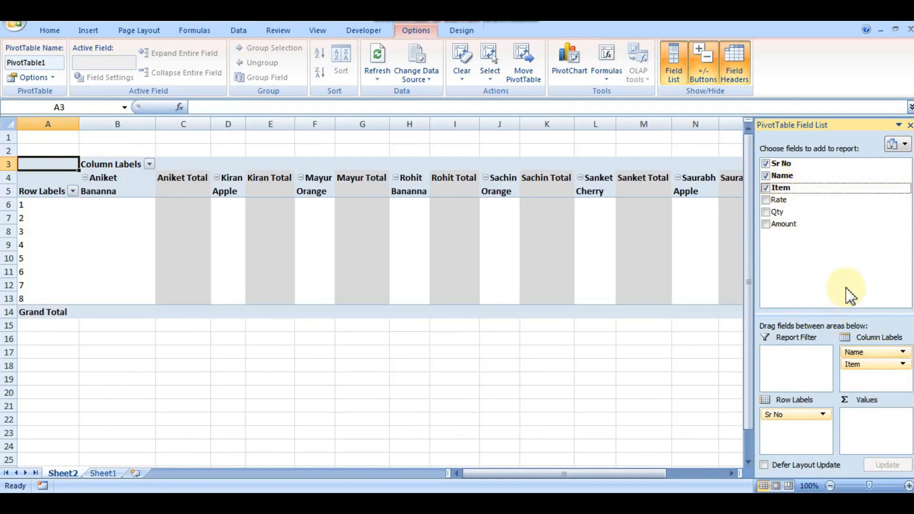
Add the Rate and Qty fields to the PivotTable report.
{"action": "mouse_move", "coordinate": [862, 365]}
{"action": "left_mouse_down"}
{"action": "mouse_move", "coordinate": [868, 419]}
{"action": "mouse_move", "coordinate": [867, 382]}
{"action": "left_mouse_up"}
{"action": "left_click_drag", "start_coordinate": [777, 197], "coordinate": [873, 414]}
{"action": "left_click_drag", "start_coordinate": [783, 213], "coordinate": [869, 386]}
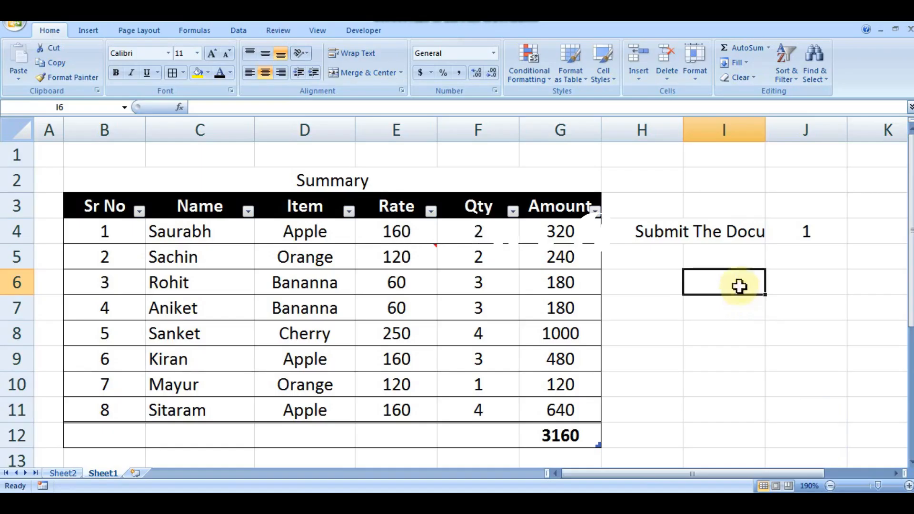
Left-align and wrap the text "Submit The Documents" in cell I4, and narrow column I slightly.
{"action": "left_click", "coordinate": [735, 235]}
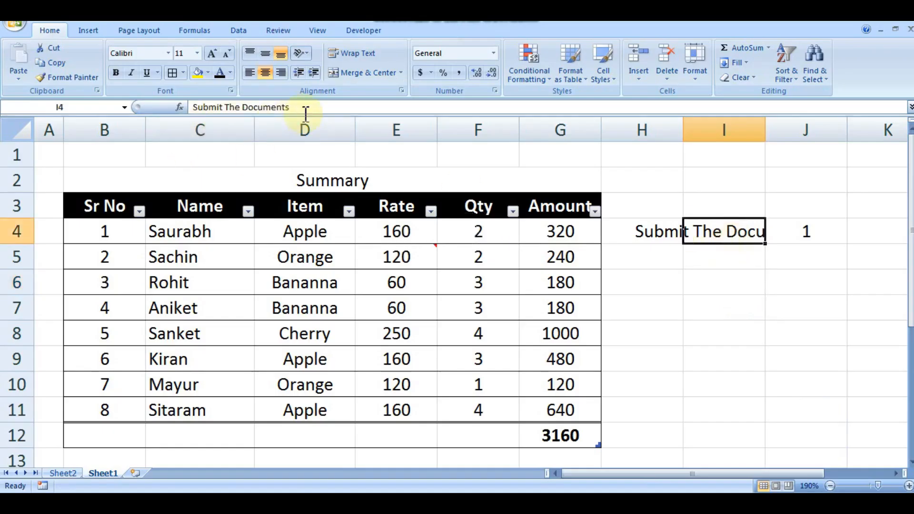
{"action": "left_click", "coordinate": [736, 257]}
{"action": "left_click", "coordinate": [739, 230]}
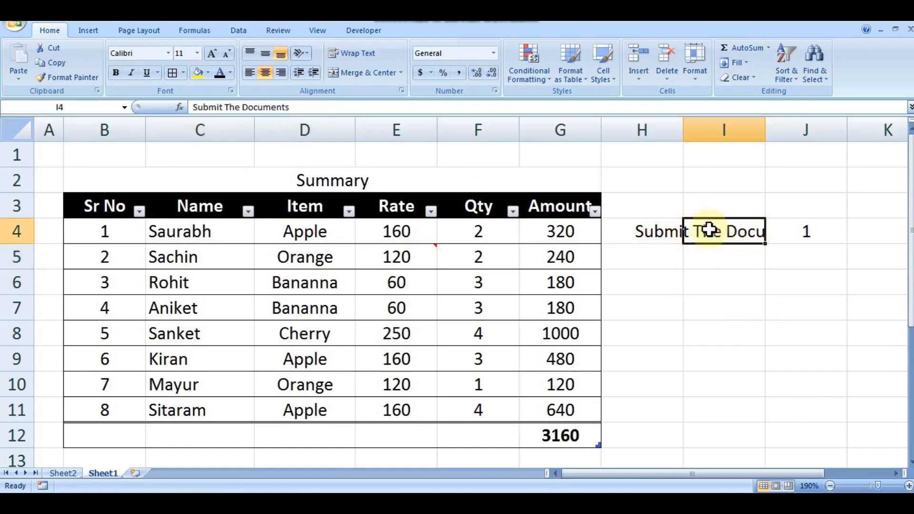
{"action": "left_click", "coordinate": [249, 73]}
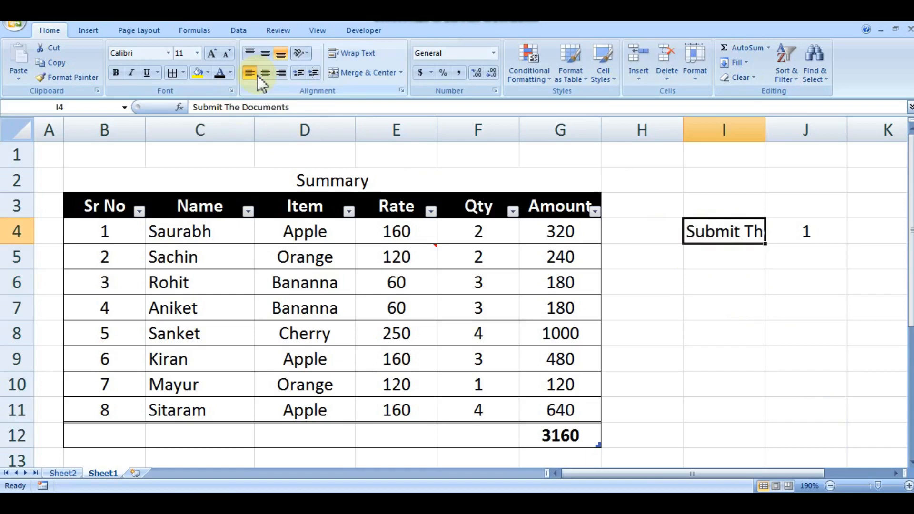
{"action": "left_click", "coordinate": [369, 61]}
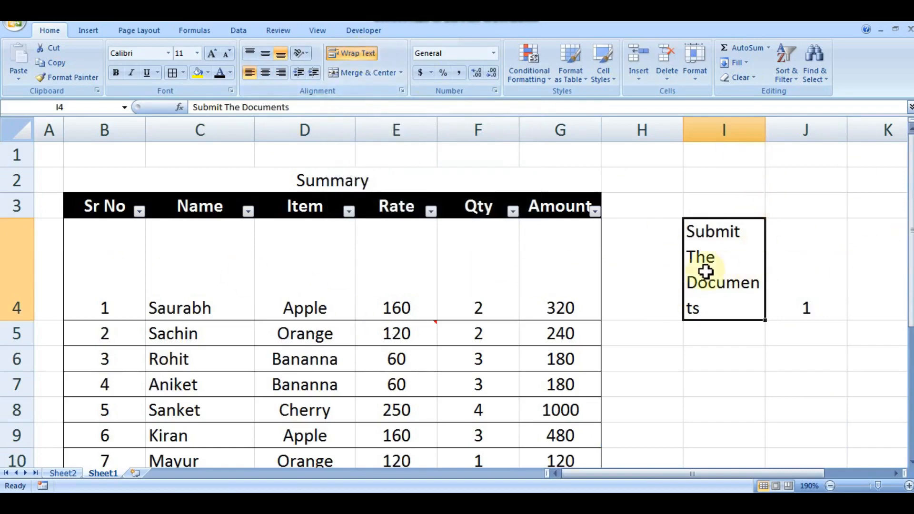
{"action": "left_click_drag", "start_coordinate": [765, 128], "coordinate": [757, 128]}
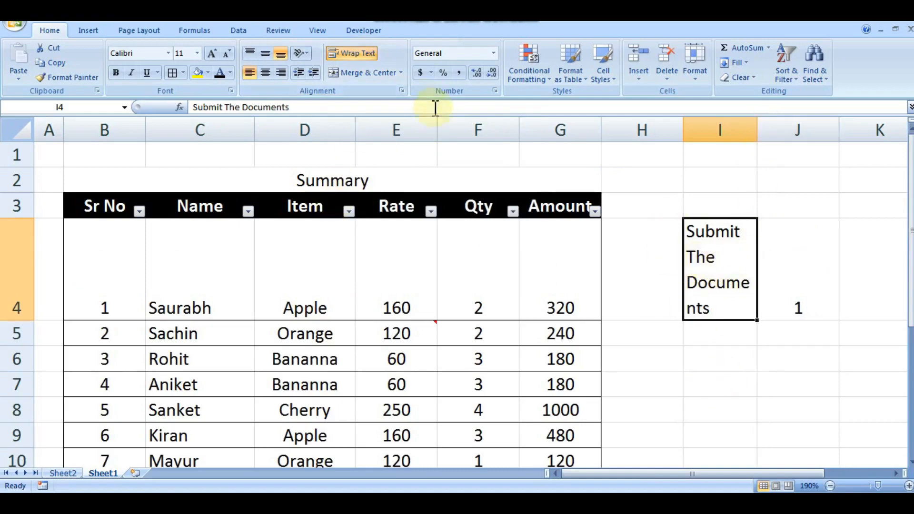
Toggle text wrapping in cell I4 off and on, leaving it switched off.
{"action": "left_click", "coordinate": [354, 51]}
{"action": "left_click", "coordinate": [353, 52]}
{"action": "left_click", "coordinate": [353, 52]}
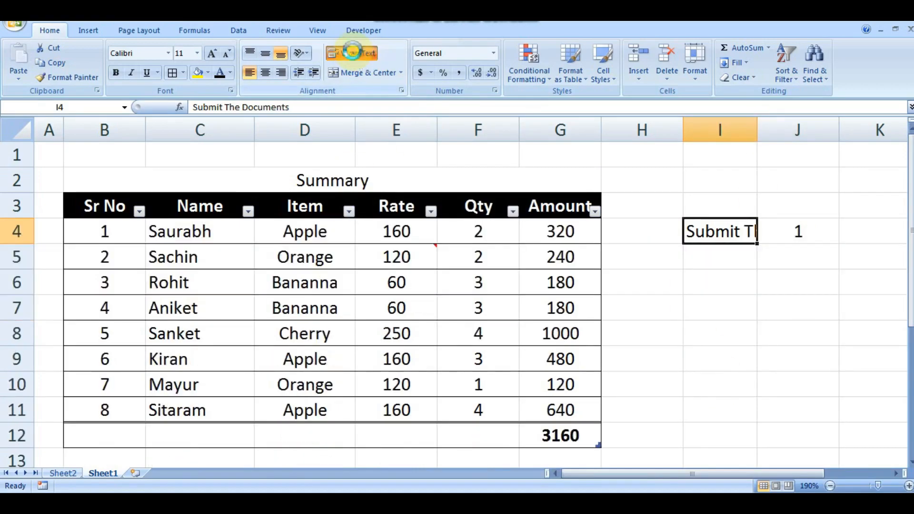
{"action": "left_click", "coordinate": [353, 51]}
{"action": "left_click", "coordinate": [353, 52]}
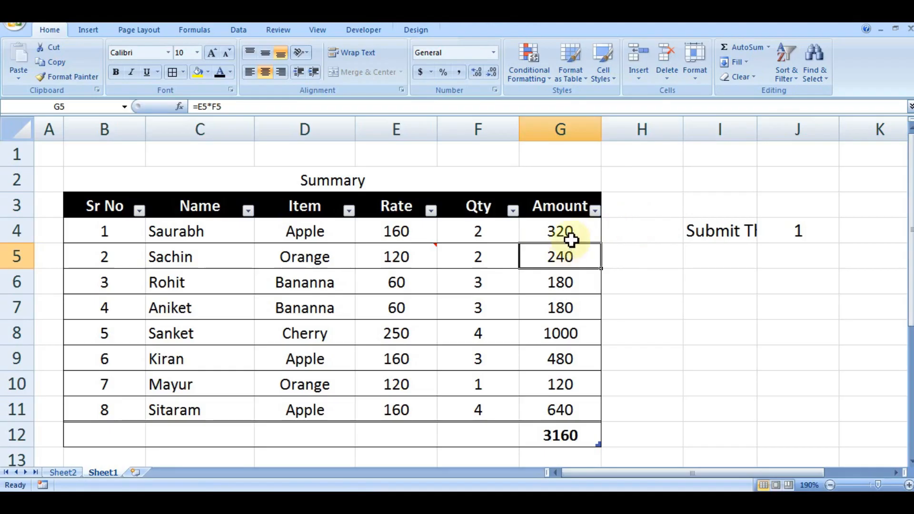
Try the Red - Yellow - Green color scale on the amounts in G4:G11 and undo it.
{"action": "left_click_drag", "start_coordinate": [571, 239], "coordinate": [572, 404]}
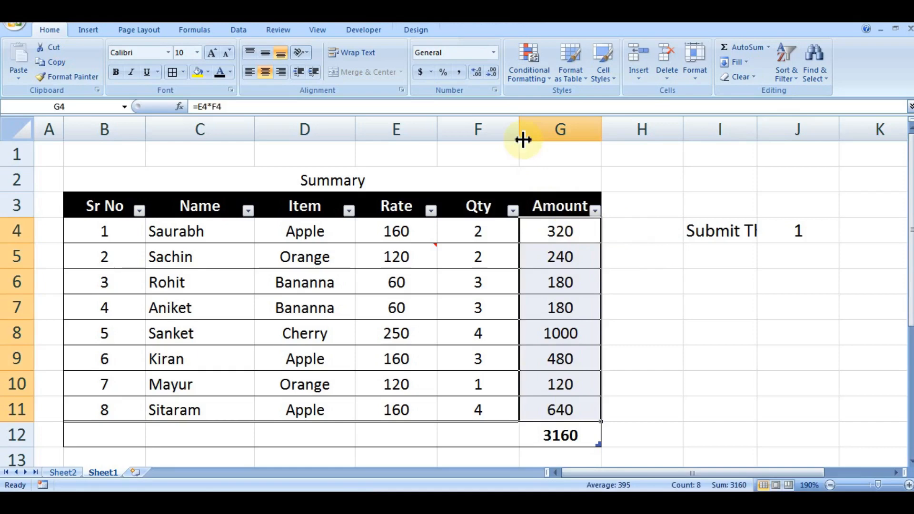
{"action": "left_click", "coordinate": [530, 78]}
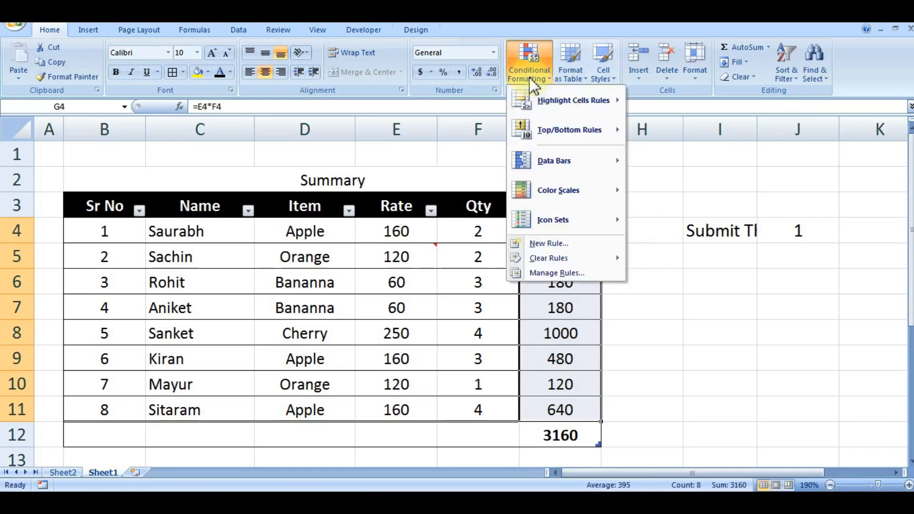
{"action": "mouse_move", "coordinate": [584, 192]}
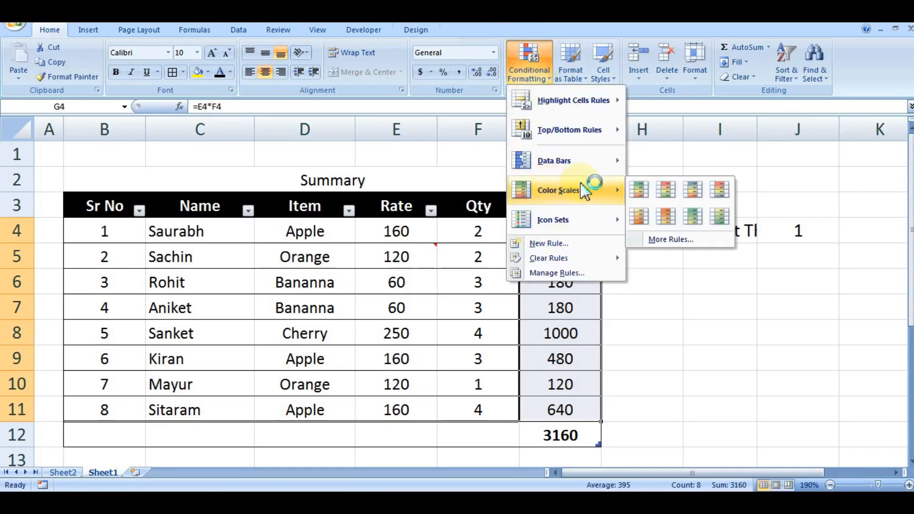
{"action": "left_click", "coordinate": [672, 195]}
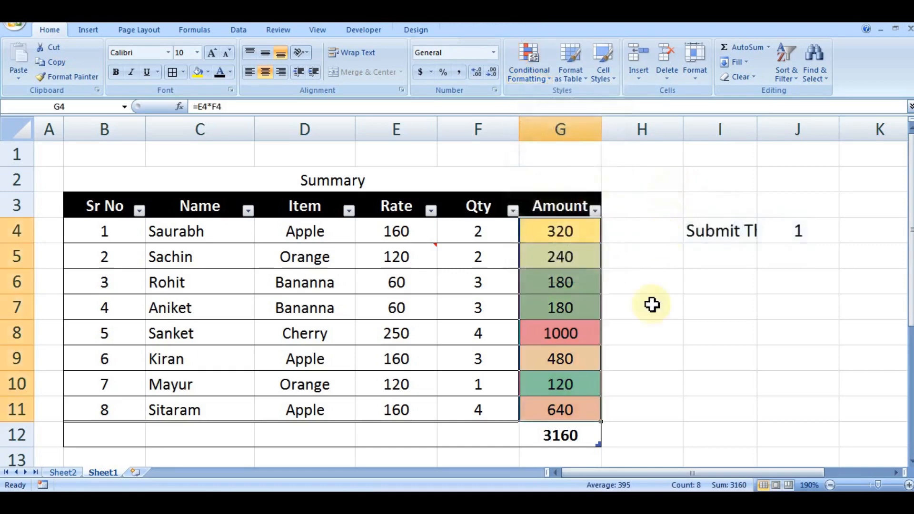
{"action": "left_click", "coordinate": [591, 339]}
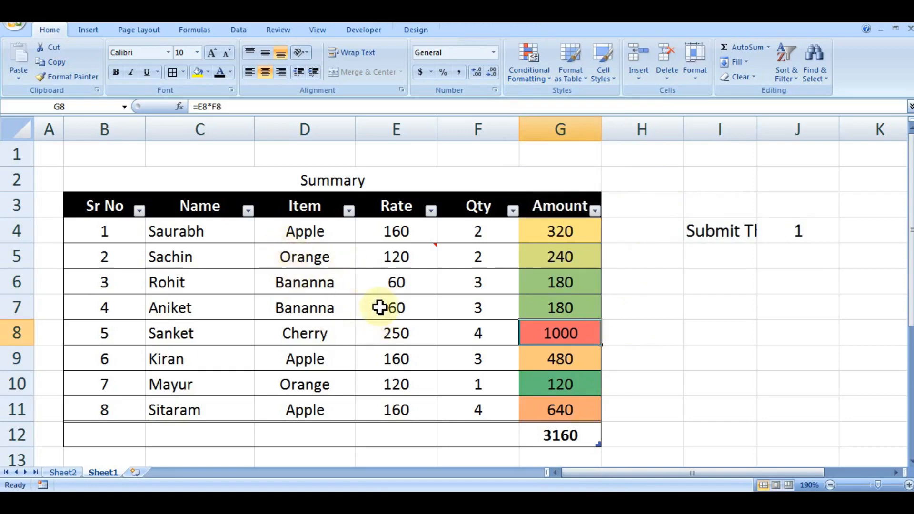
{"action": "key", "text": "ctrl+z"}
Sort the summary table by the Name column from A to Z and check the order of the names.
{"action": "left_click", "coordinate": [252, 258]}
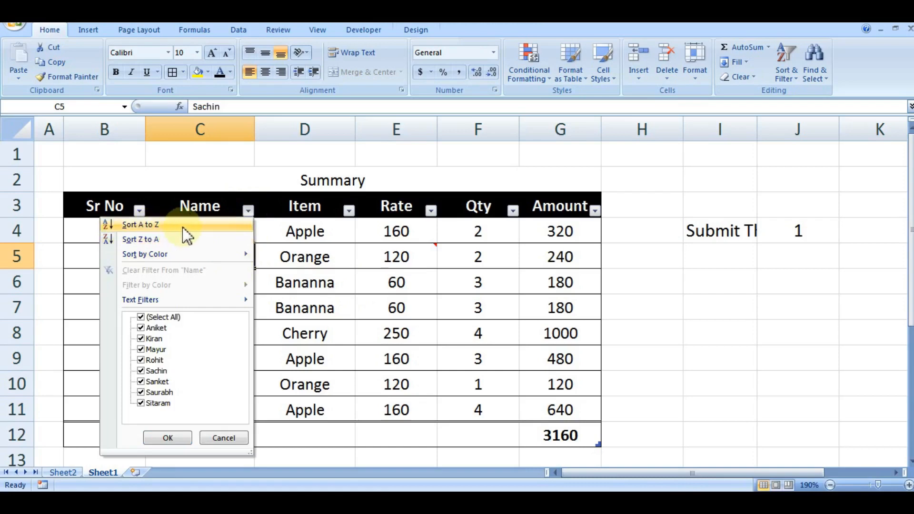
{"action": "left_click", "coordinate": [182, 228]}
{"action": "left_click_drag", "start_coordinate": [183, 230], "coordinate": [198, 402]}
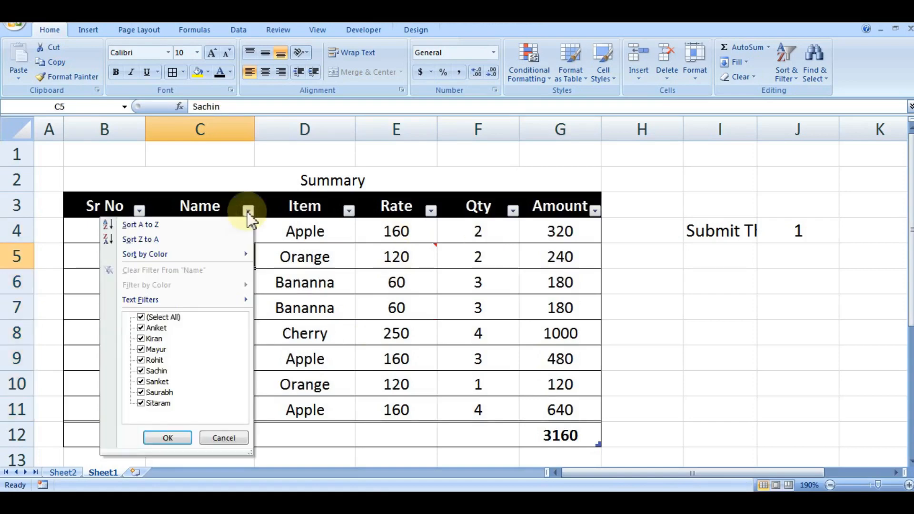
{"action": "left_click", "coordinate": [182, 227]}
{"action": "left_click_drag", "start_coordinate": [190, 230], "coordinate": [198, 408]}
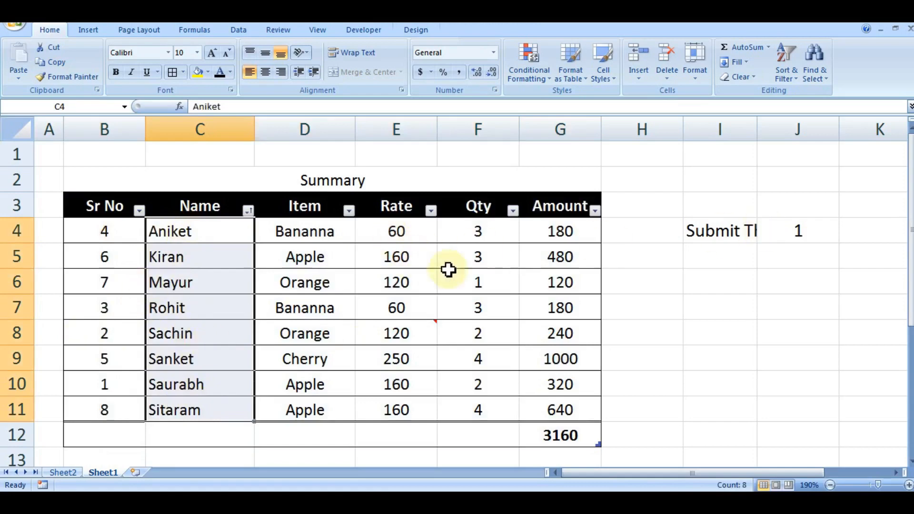
{"action": "left_click", "coordinate": [731, 298]}
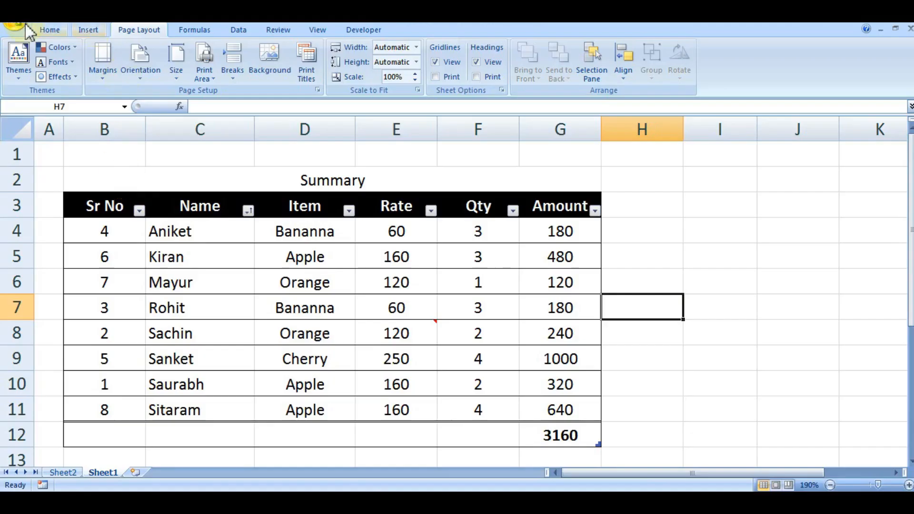
Set the picture animal-4855514_1920 from the NEW pictures folder as the background of Sheet1.
{"action": "left_click", "coordinate": [48, 28]}
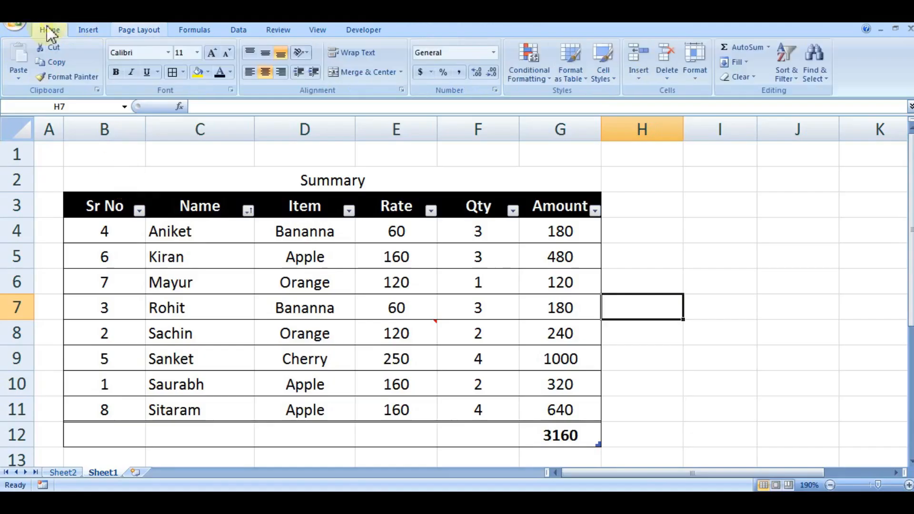
{"action": "left_click", "coordinate": [144, 32]}
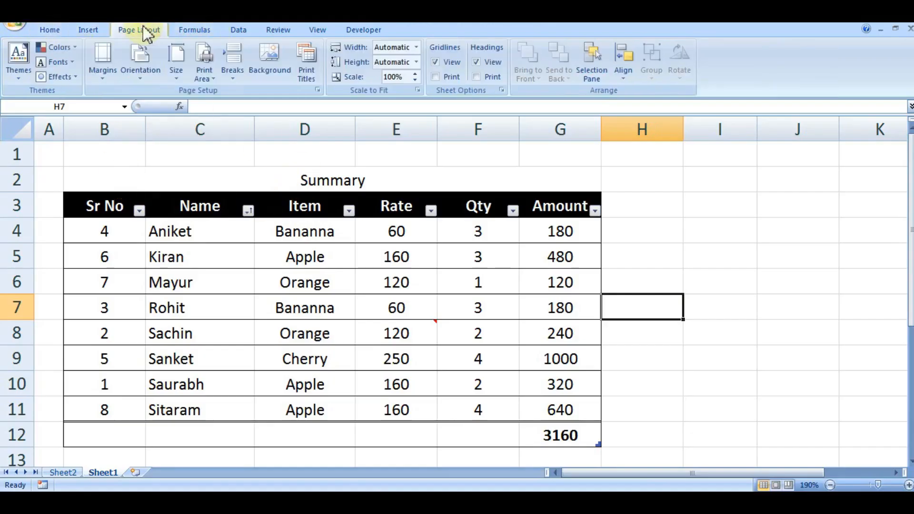
{"action": "left_click", "coordinate": [266, 72]}
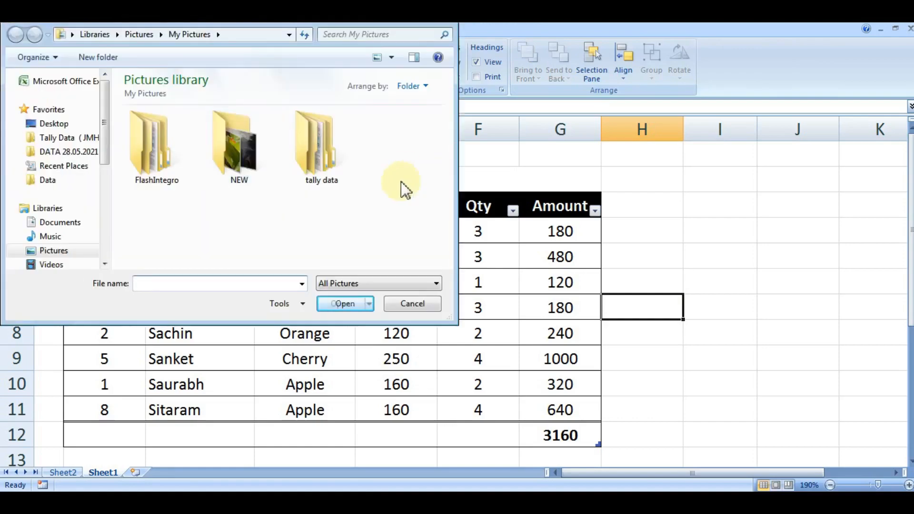
{"action": "double_click", "coordinate": [224, 153]}
{"action": "left_click", "coordinate": [265, 167]}
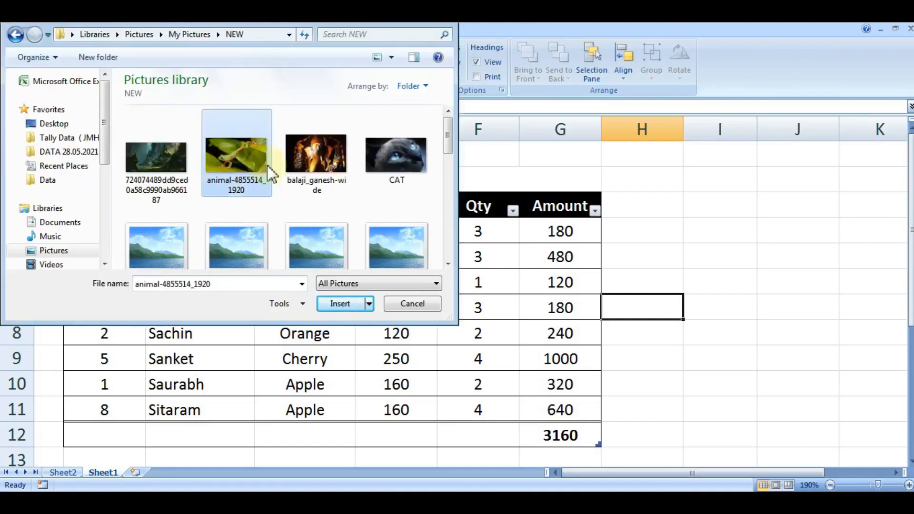
{"action": "left_click", "coordinate": [354, 307]}
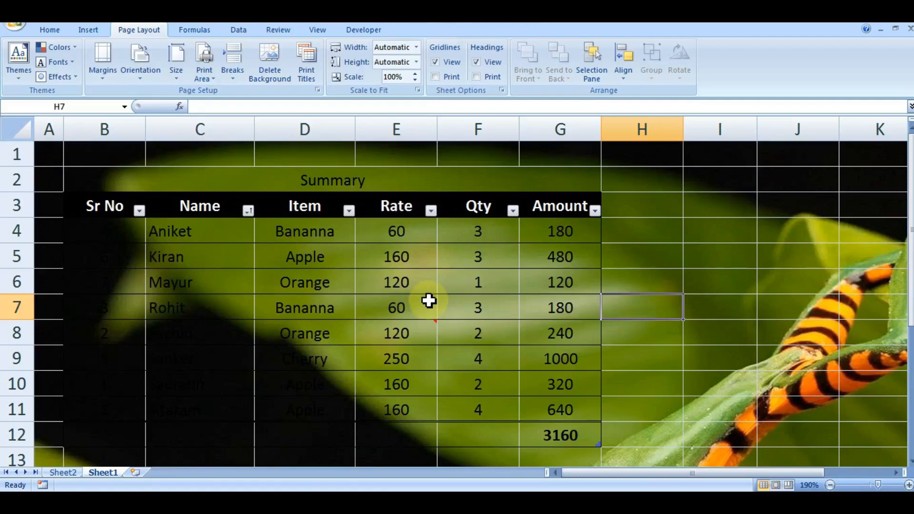
Examine the sheet background at different zoom levels and delete it from Sheet1.
{"action": "scroll", "coordinate": [429, 301], "scroll_direction": "down", "scroll_amount": 9}
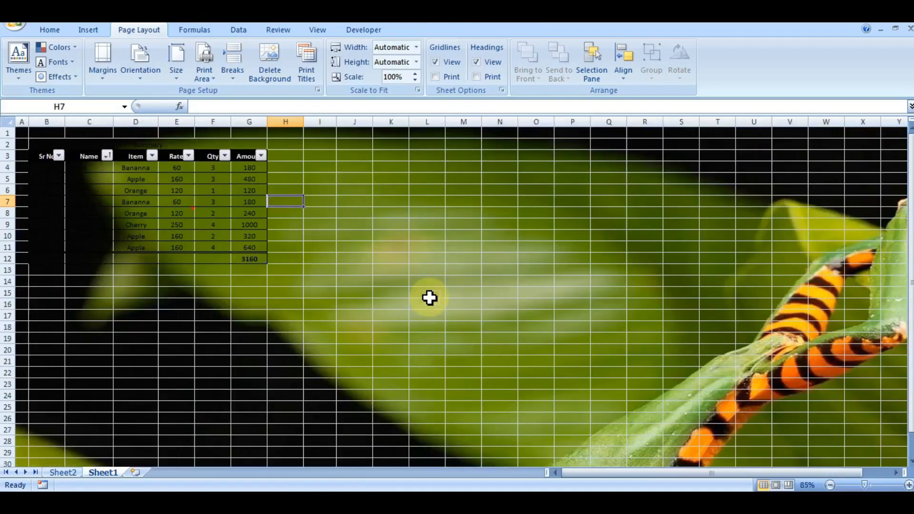
{"action": "scroll", "coordinate": [430, 298], "scroll_direction": "up", "scroll_amount": 9}
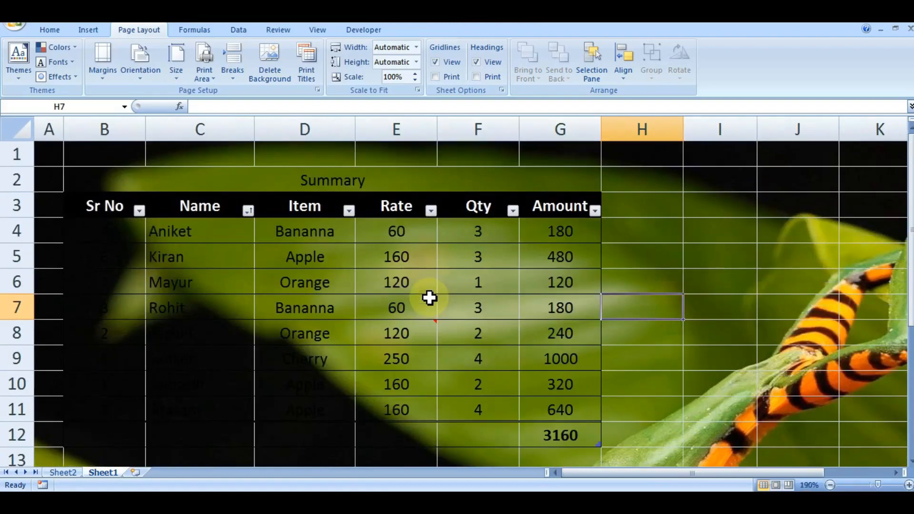
{"action": "scroll", "coordinate": [206, 241], "scroll_direction": "down", "scroll_amount": 4}
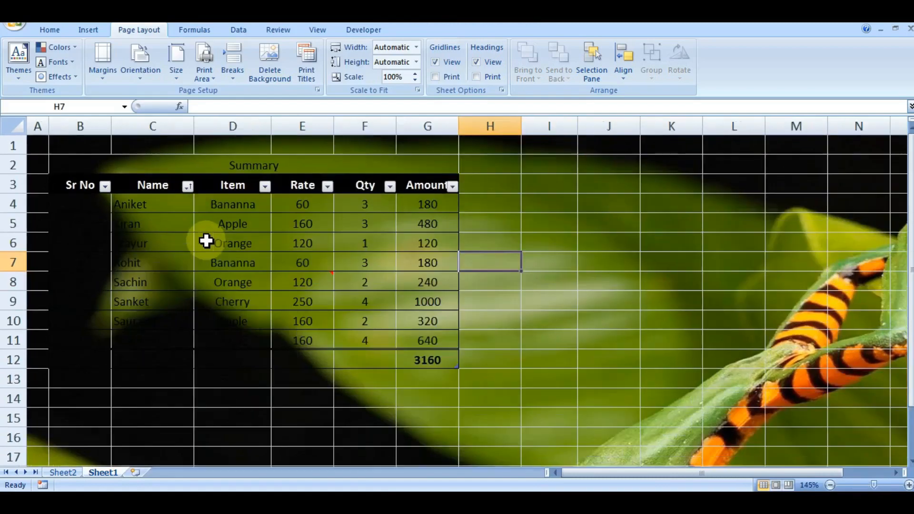
{"action": "scroll", "coordinate": [206, 240], "scroll_direction": "down", "scroll_amount": 3}
{"action": "left_click", "coordinate": [265, 76]}
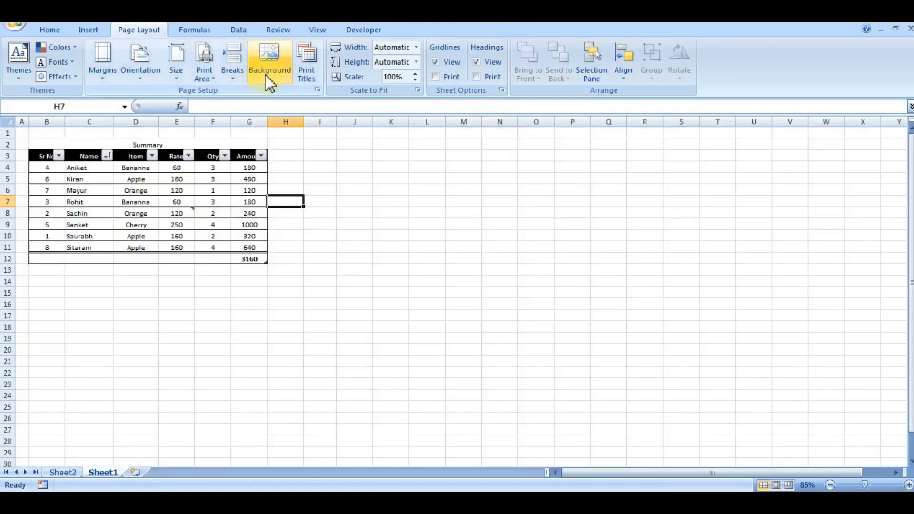
Set the picture of an animal in a green meadow as the background of Sheet1, look it over and delete it.
{"action": "left_click", "coordinate": [265, 76]}
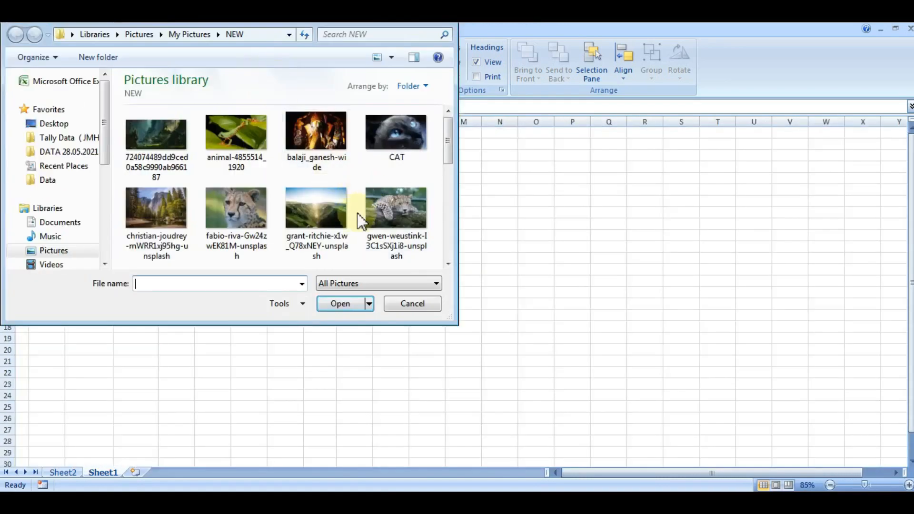
{"action": "left_click_drag", "start_coordinate": [448, 139], "coordinate": [481, 265]}
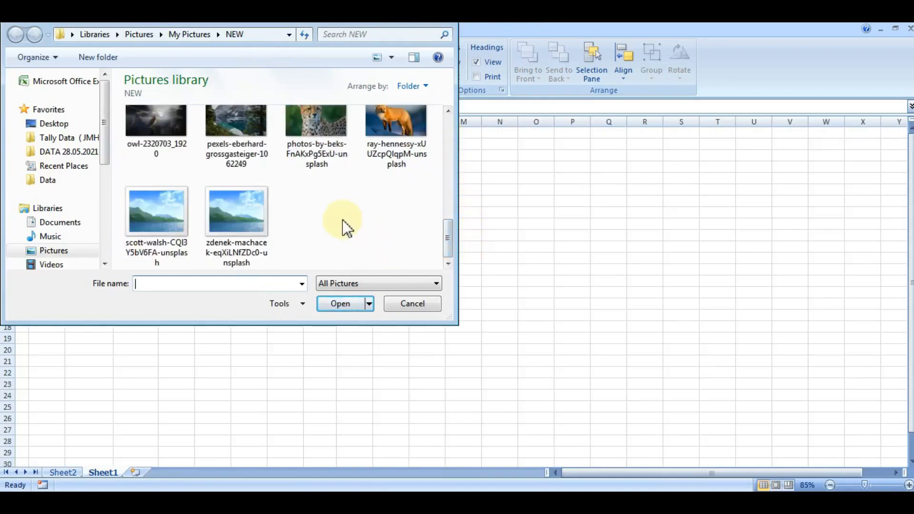
{"action": "left_click_drag", "start_coordinate": [447, 233], "coordinate": [464, 196]}
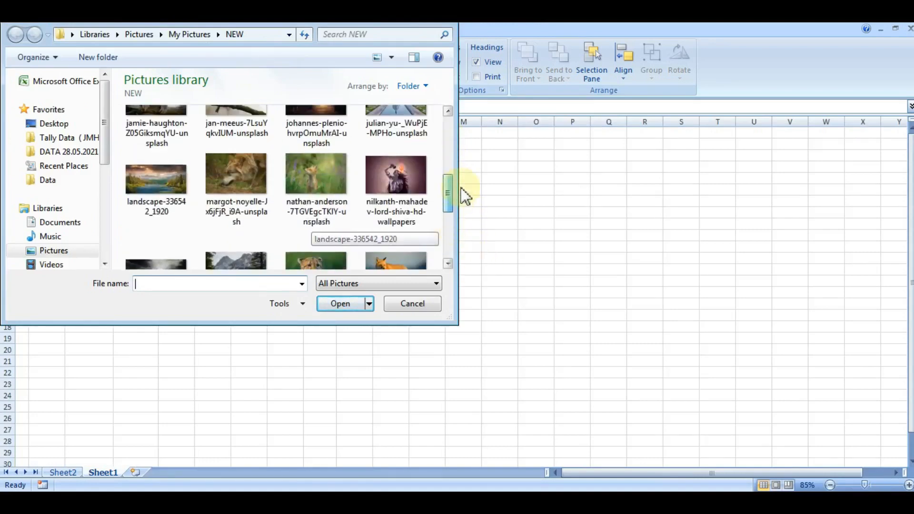
{"action": "left_click", "coordinate": [328, 174]}
{"action": "left_click", "coordinate": [340, 305]}
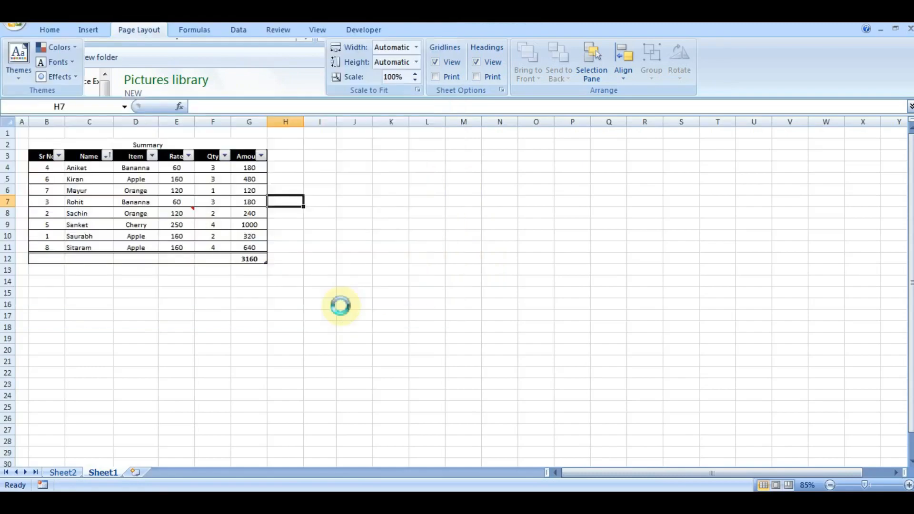
{"action": "scroll", "coordinate": [579, 370], "scroll_direction": "down", "scroll_amount": 8}
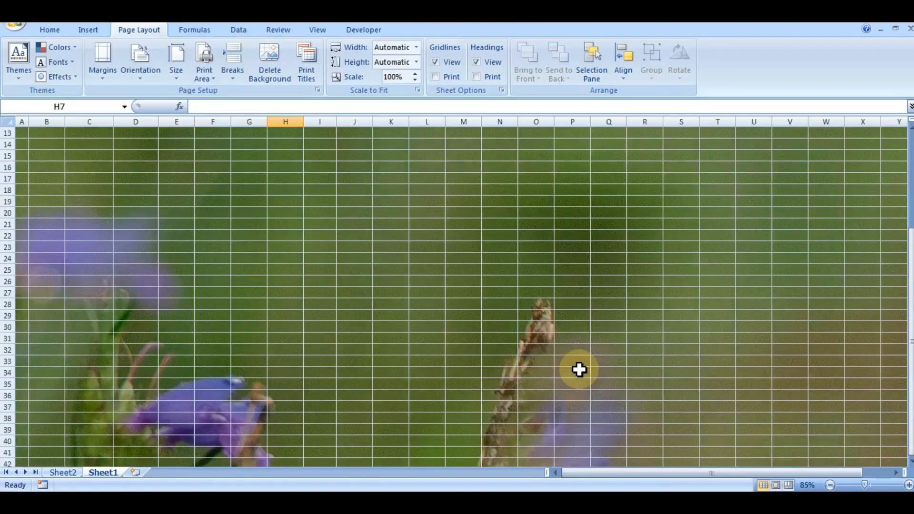
{"action": "scroll", "coordinate": [580, 370], "scroll_direction": "up", "scroll_amount": 8}
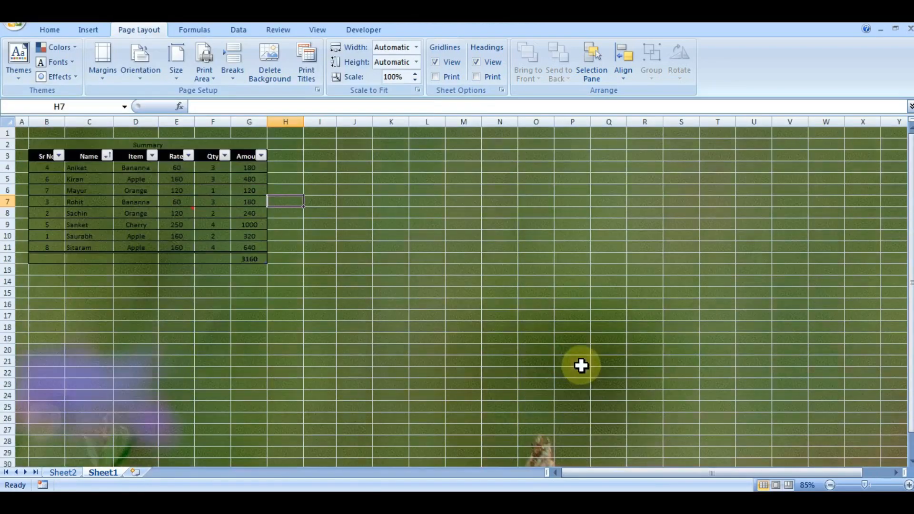
{"action": "left_click", "coordinate": [279, 71]}
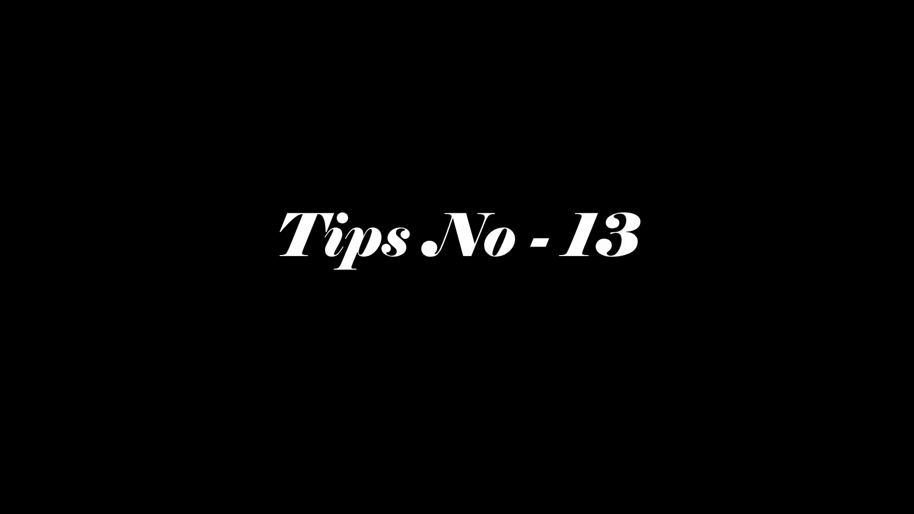